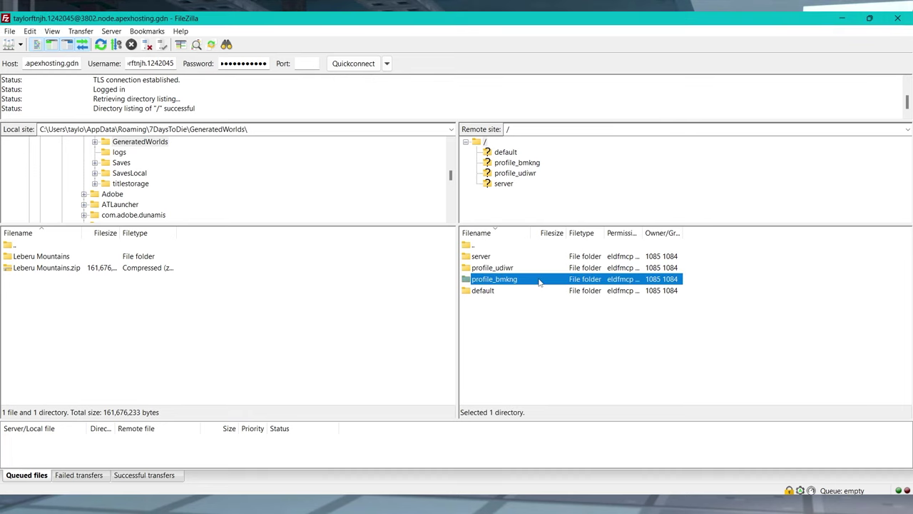
# Open the remote profile_bmkng folder and upload the RLCraft server pack zip from the local D:\Modpacks folder.
pyautogui.doubleClick(539, 280)
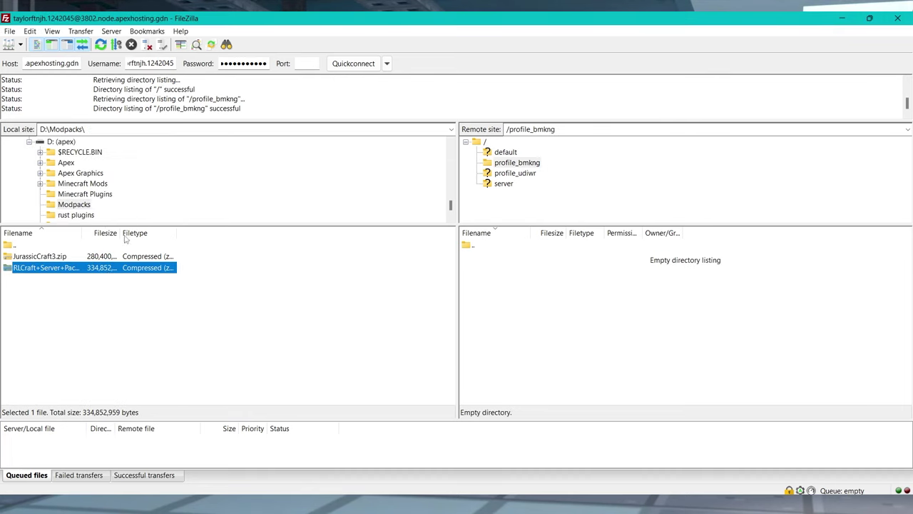
pyautogui.moveTo(83, 270); pyautogui.dragTo(307, 271)
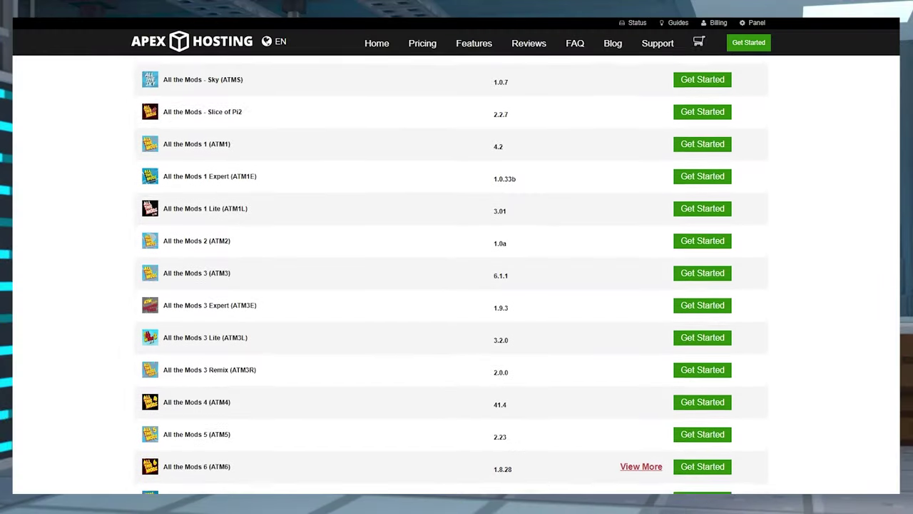
# Look through the list of supported modpacks and their versions on the Apex Hosting site.
pyautogui.scroll(-5, 451, 271)
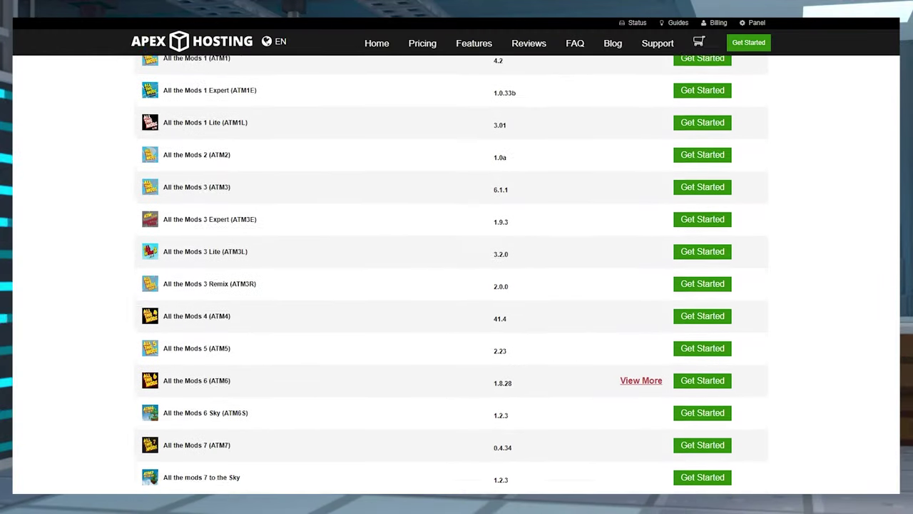
pyautogui.scroll(-5, 451, 271)
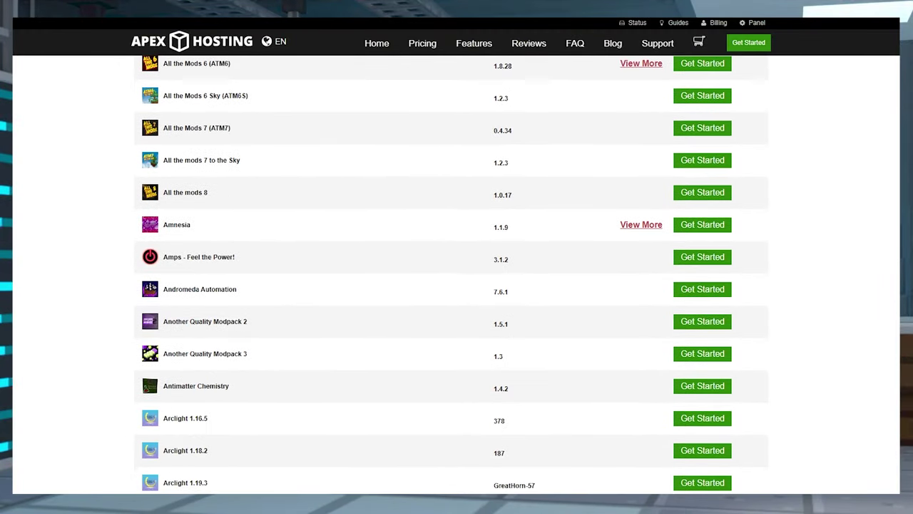
pyautogui.scroll(-5, 451, 271)
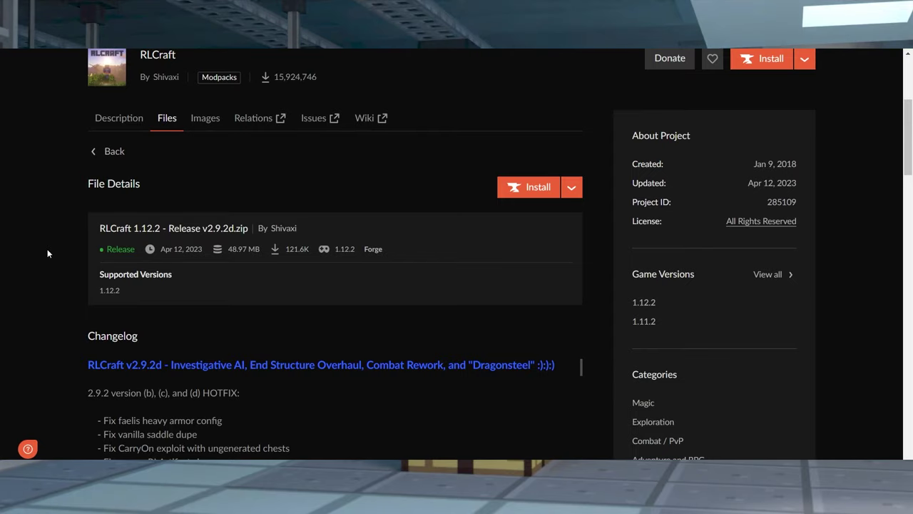
# On the CurseForge RLCraft v2.9.2d file page, find Additional Files and open the server pack's file options.
pyautogui.scroll(-5, 48, 253)
pyautogui.scroll(-4, 48, 253)
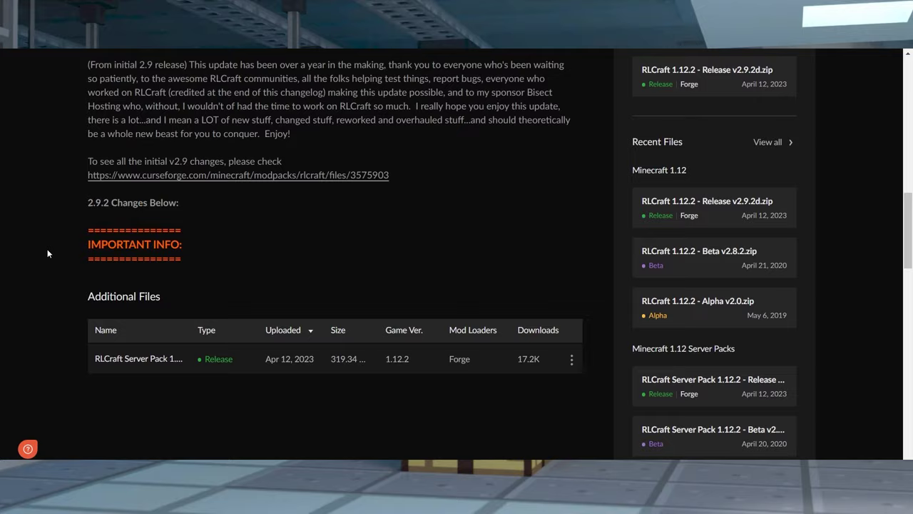
pyautogui.moveTo(154, 225); pyautogui.dragTo(83, 227)
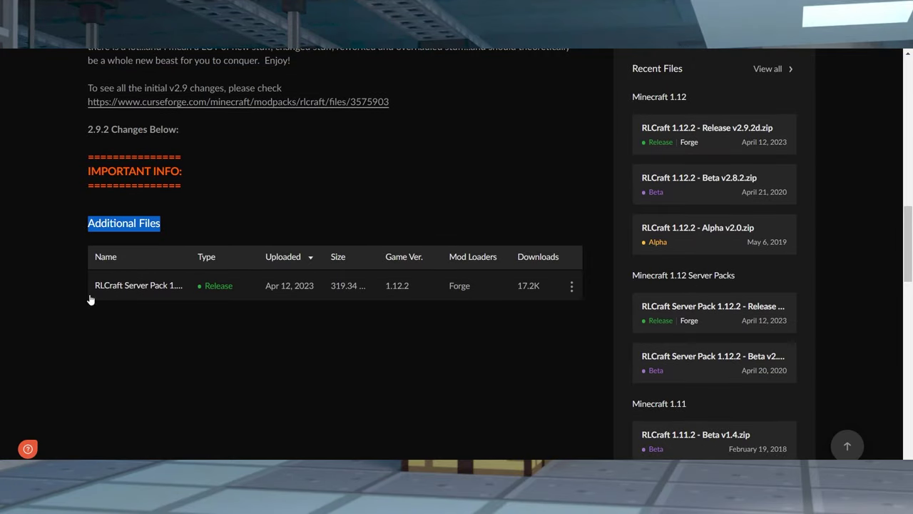
pyautogui.click(572, 286)
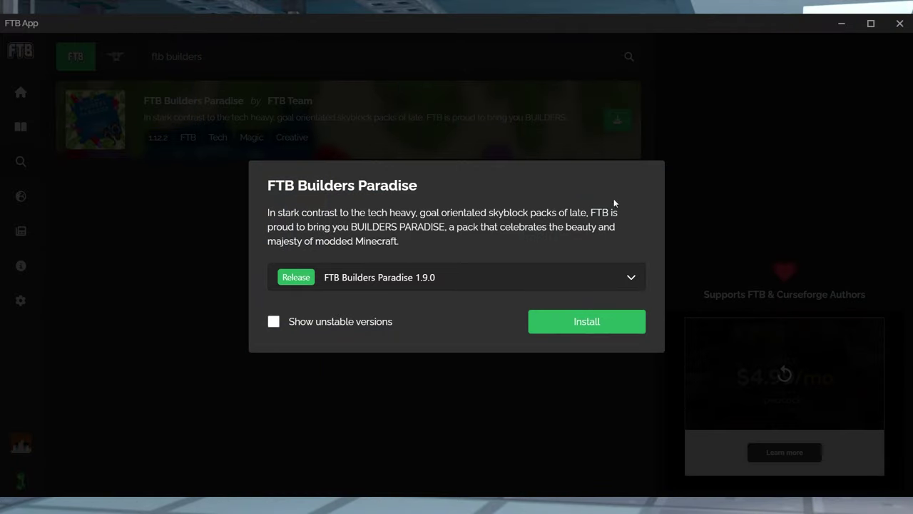
# View the FTB Builders Paradise version choices in the FTB App, and the Jurassic Craft 3.0 page on the VoidLauncher site.
pyautogui.click(458, 286)
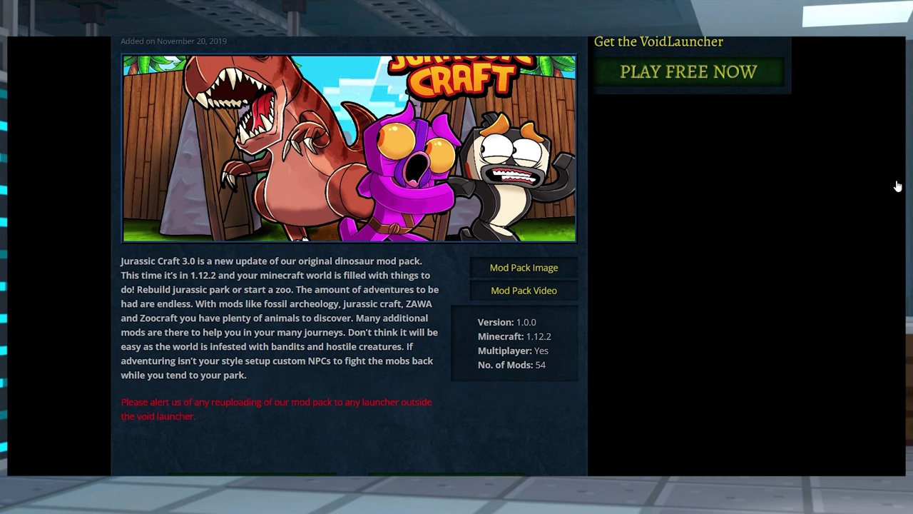
pyautogui.scroll(-3, 897, 186)
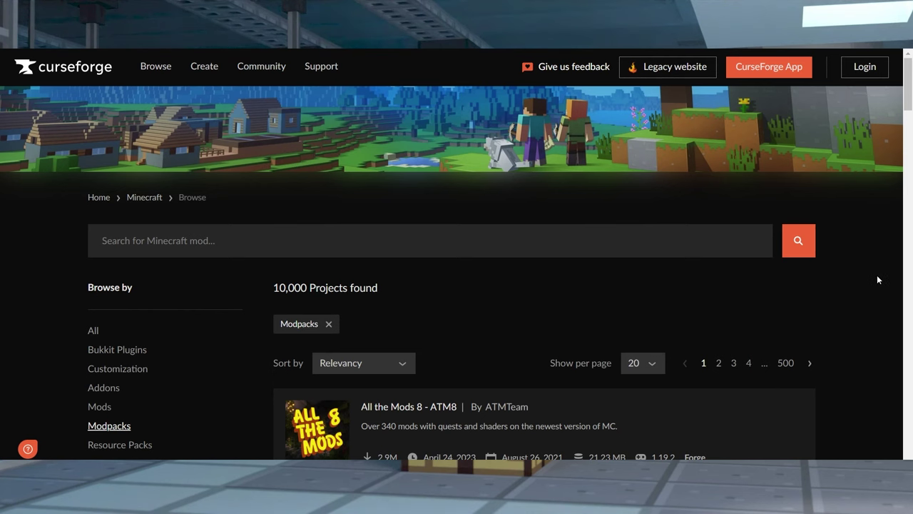
# Find RLCraft among the CurseForge modpacks and open the file details of its April 12, 2023 release.
pyautogui.scroll(-2, 878, 279)
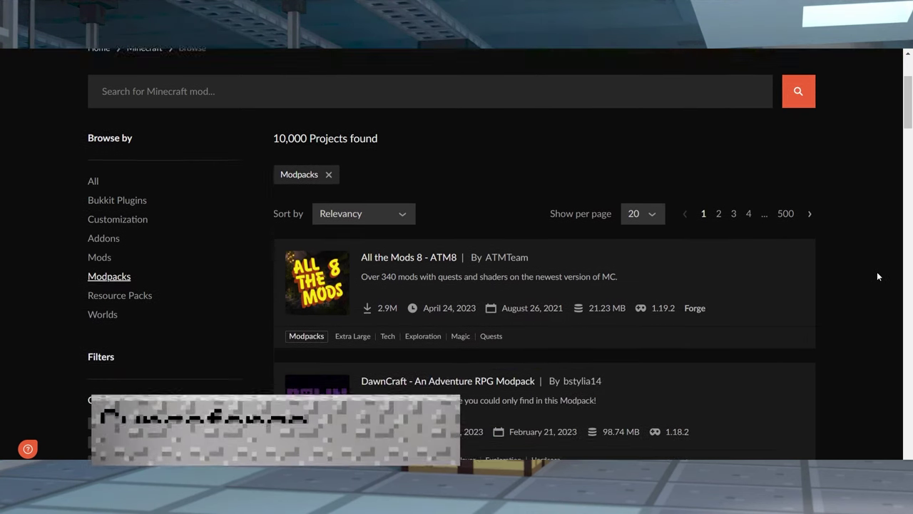
pyautogui.scroll(-3, 878, 276)
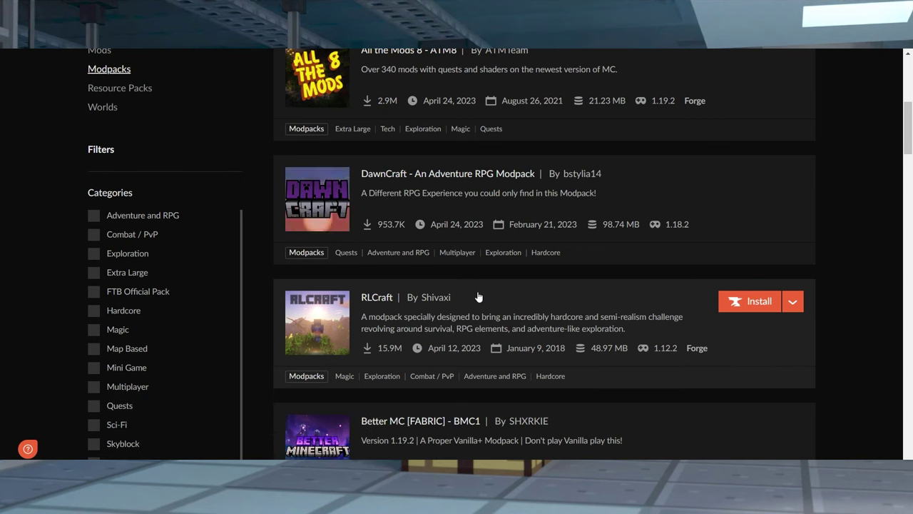
pyautogui.click(385, 298)
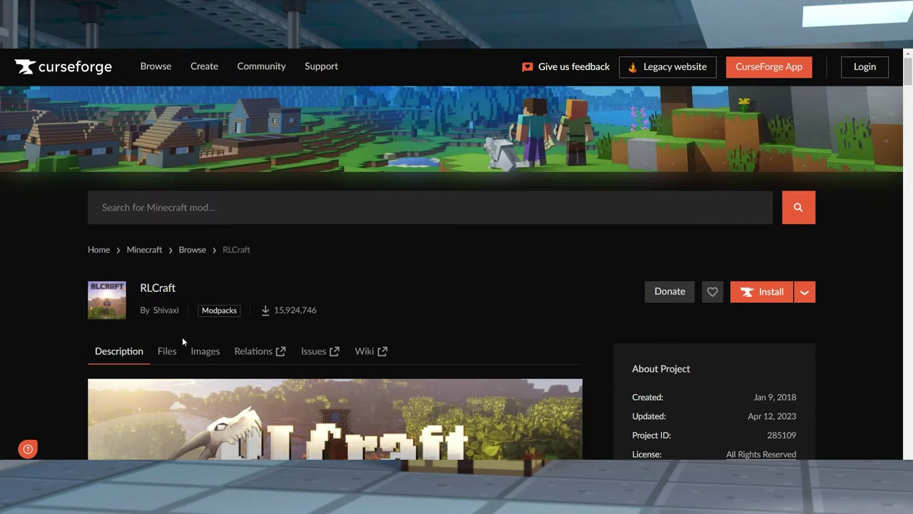
pyautogui.click(169, 354)
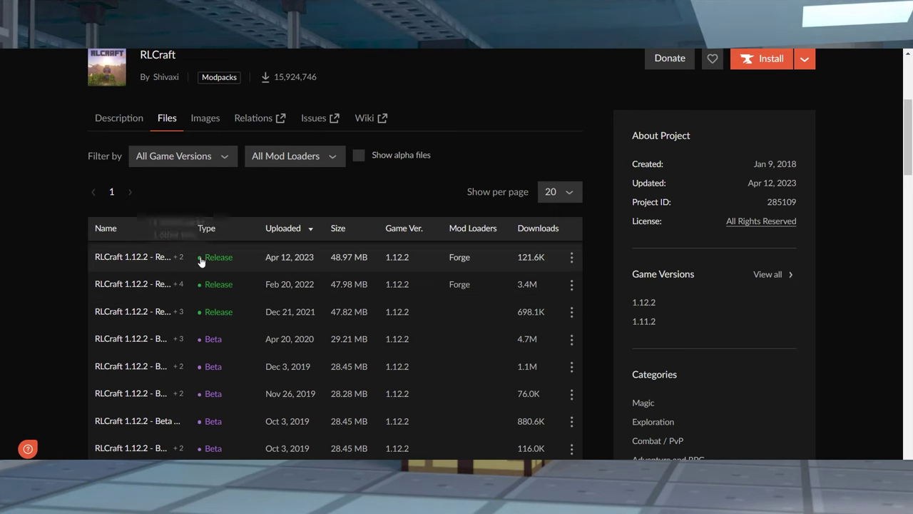
pyautogui.click(371, 260)
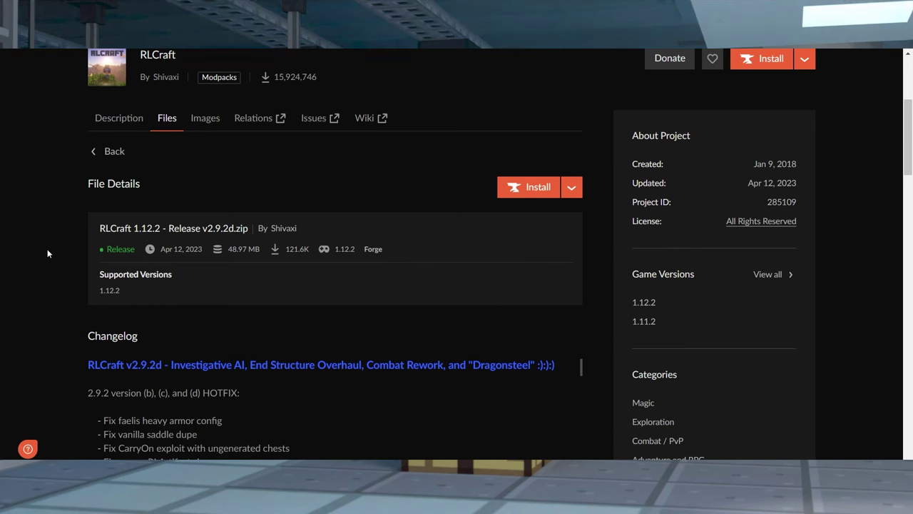
# Download the RLCraft Server Pack 1.12.2 Release v2.9.2d from Additional Files and move the zip from Downloads to D:\Modpacks.
pyautogui.scroll(-8, 47, 253)
pyautogui.scroll(-1, 47, 253)
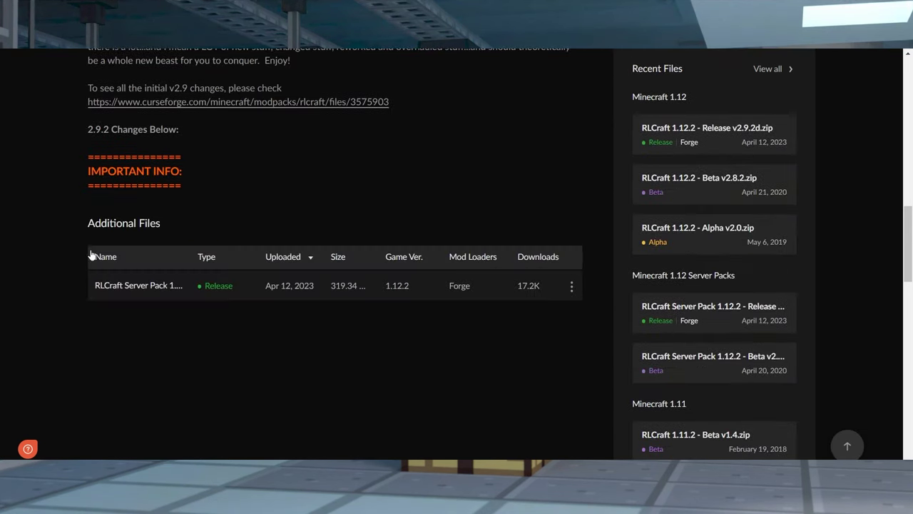
pyautogui.moveTo(119, 226); pyautogui.dragTo(83, 225)
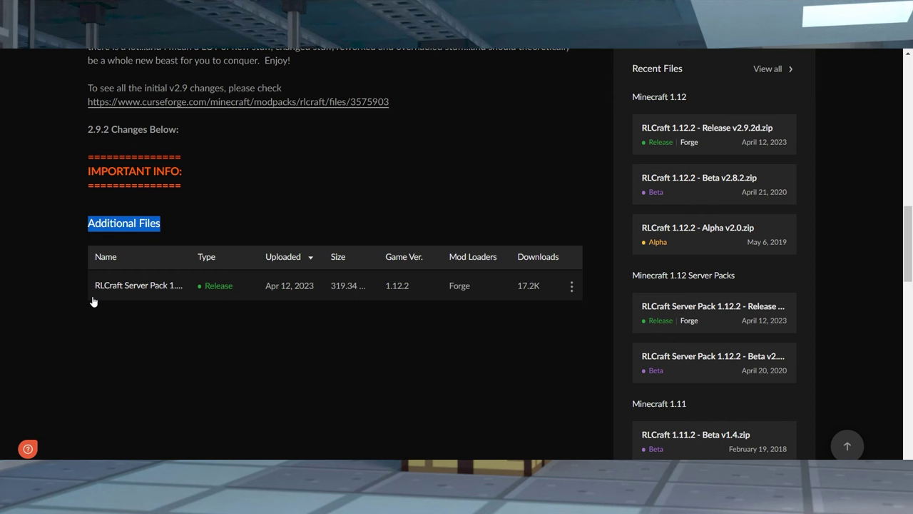
pyautogui.click(571, 287)
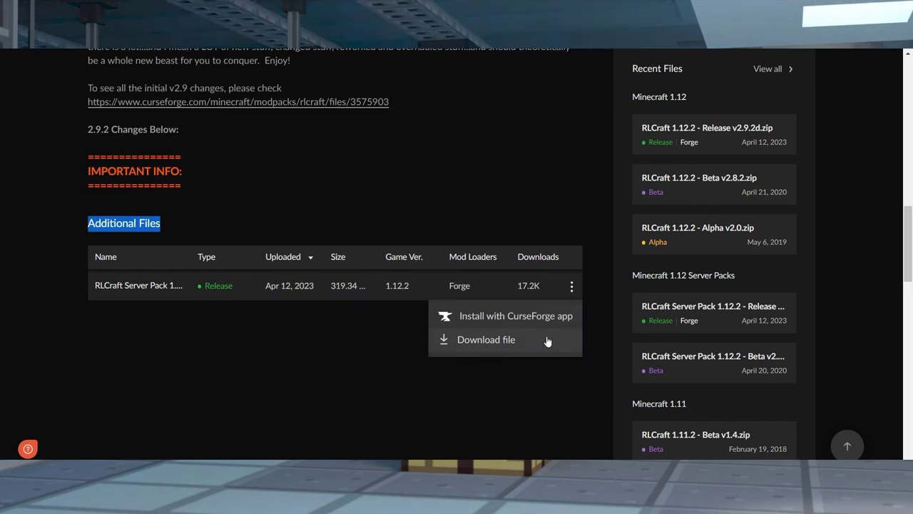
pyautogui.click(524, 342)
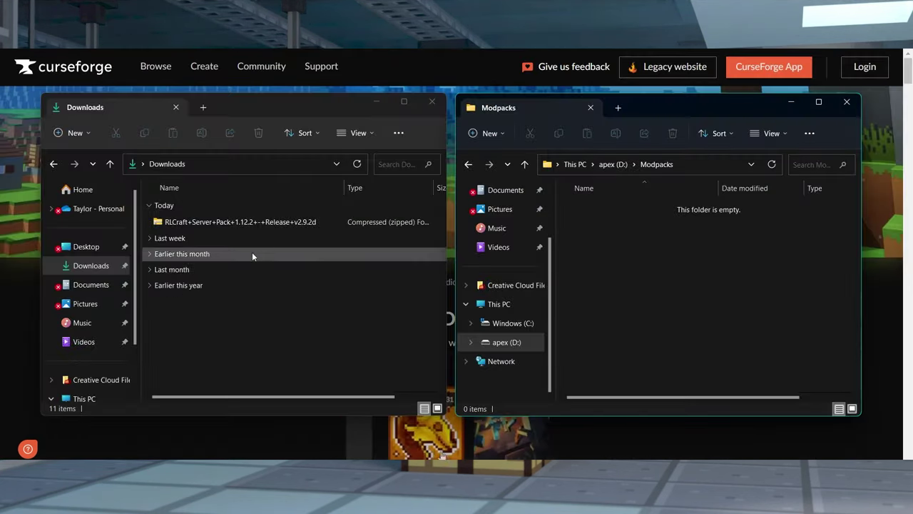
pyautogui.moveTo(234, 224); pyautogui.dragTo(674, 242)
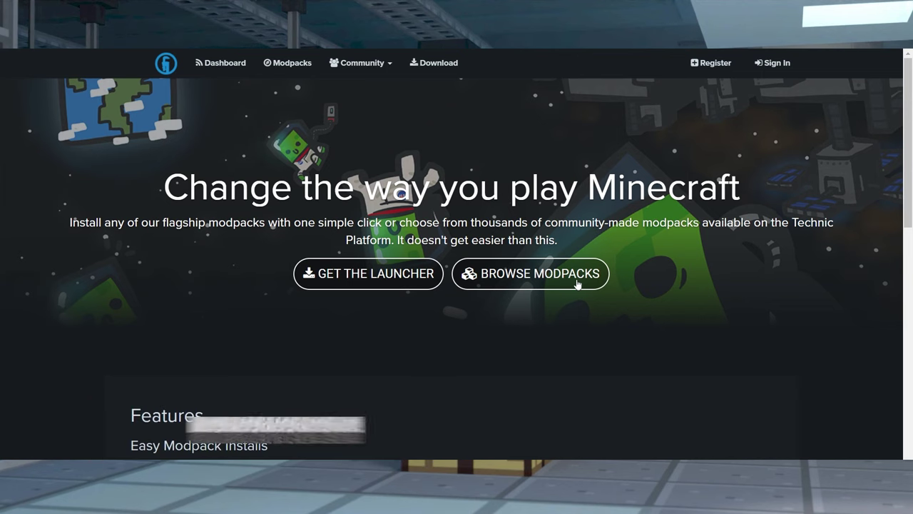
# Browse the modpacks on the Technic Platform site and open The 1.12.2 Pack.
pyautogui.click(562, 284)
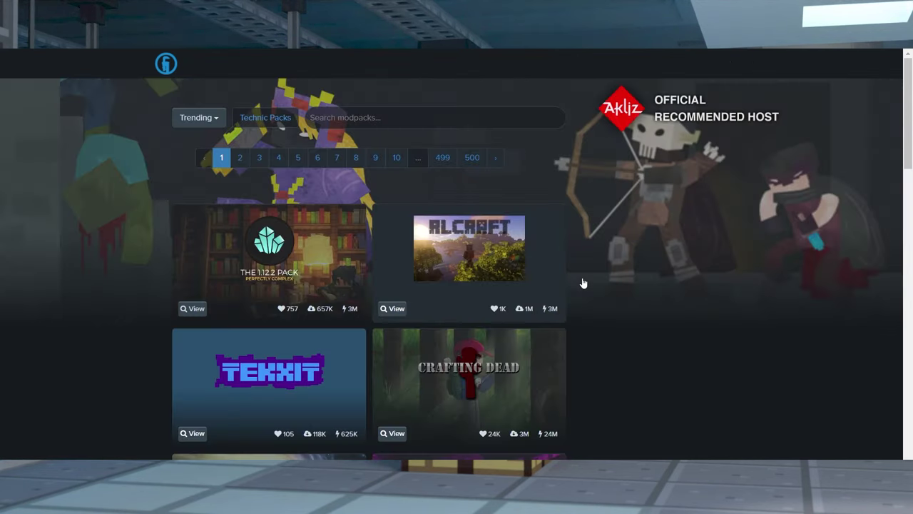
pyautogui.click(302, 261)
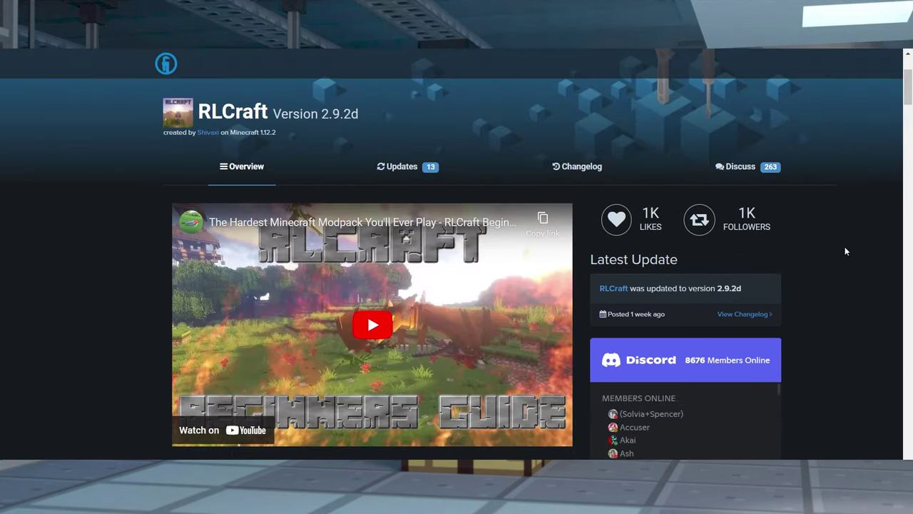
# Open the install options for the RLCraft 2.9.2d modpack on its Technic page.
pyautogui.scroll(2, 847, 309)
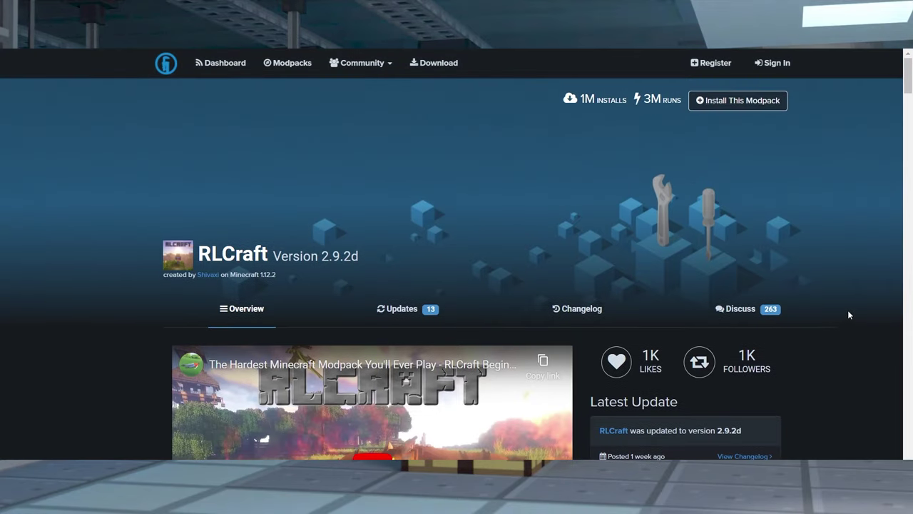
pyautogui.click(736, 102)
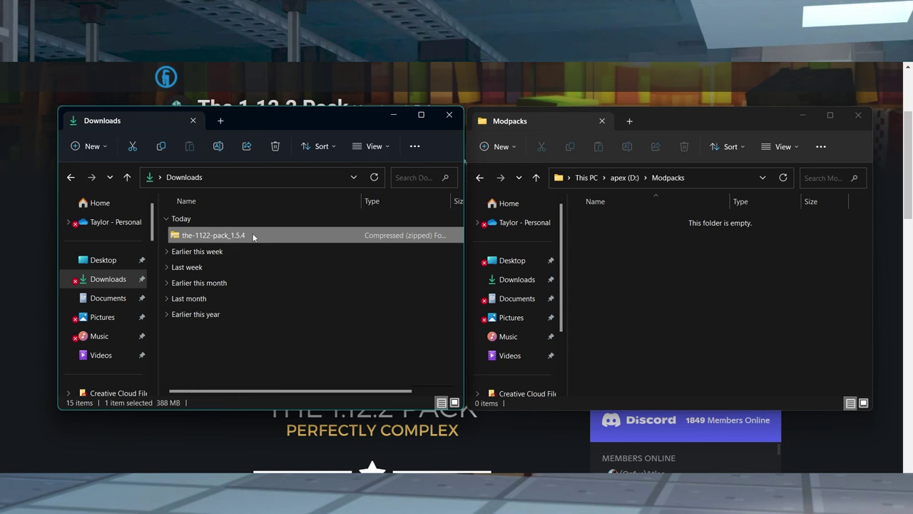
# Move the downloaded the-1122-pack_1.5.4 zip from Downloads to D:\Modpacks.
pyautogui.moveTo(255, 235); pyautogui.dragTo(618, 251)
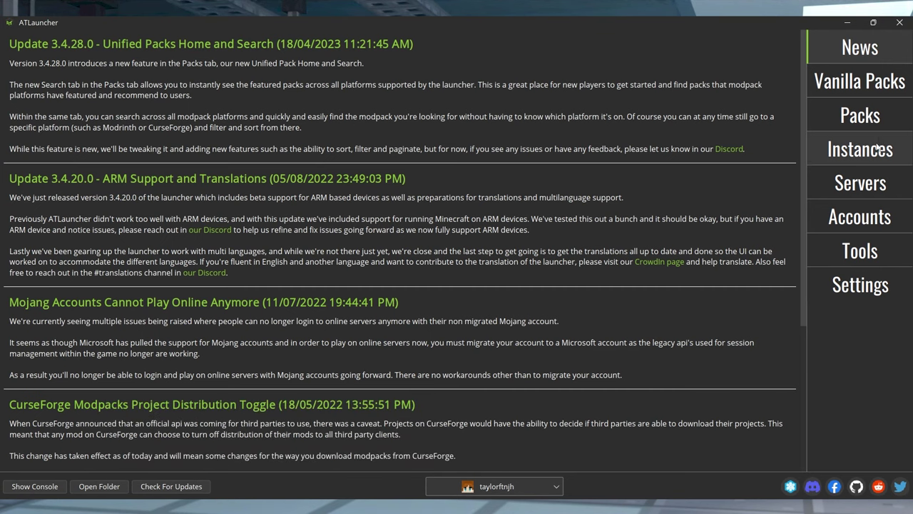
# In ATLauncher, create a Pixelmon Mod server with version Pixelmon-1.16.5-9.1.3 and open its server folder.
pyautogui.click(869, 121)
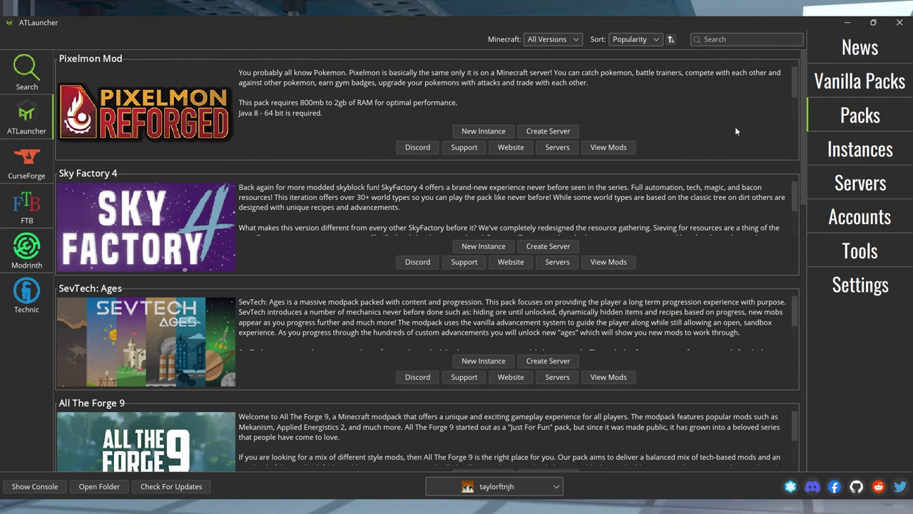
pyautogui.click(569, 134)
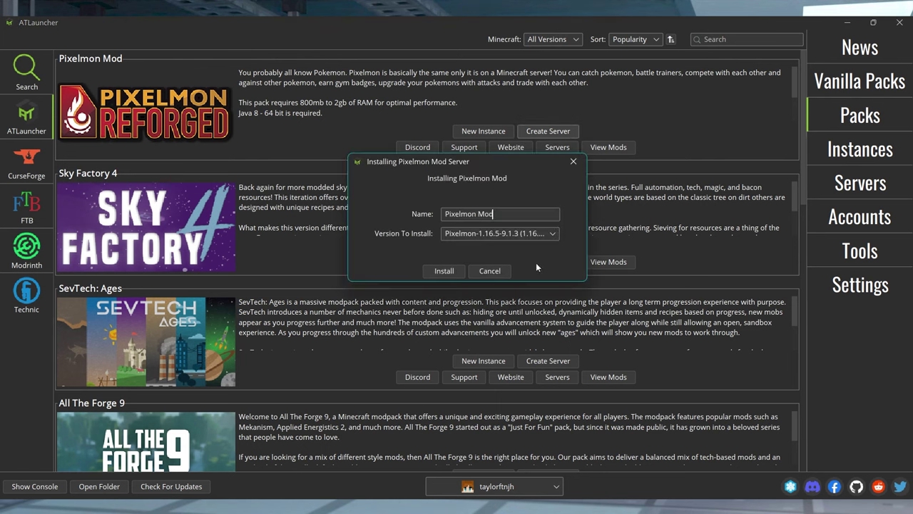
pyautogui.click(444, 271)
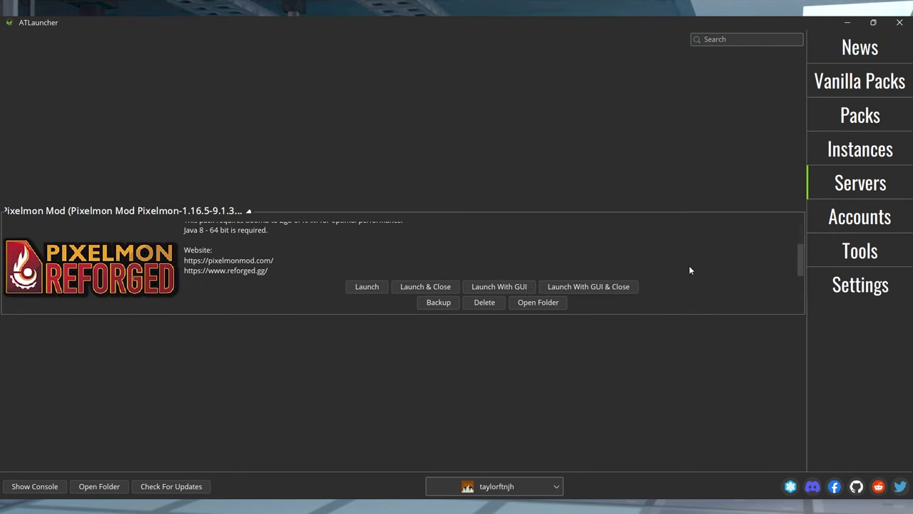
pyautogui.click(554, 306)
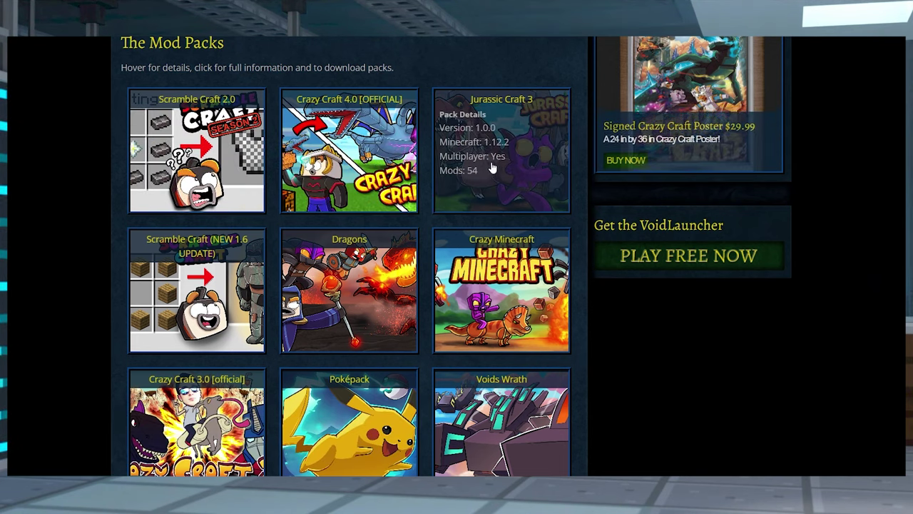
# Open the Jurassic Craft 3 pack page on the VoidLauncher site and move the downloaded JurassicCraft3 zip from Downloads to D:\Modpacks.
pyautogui.click(530, 169)
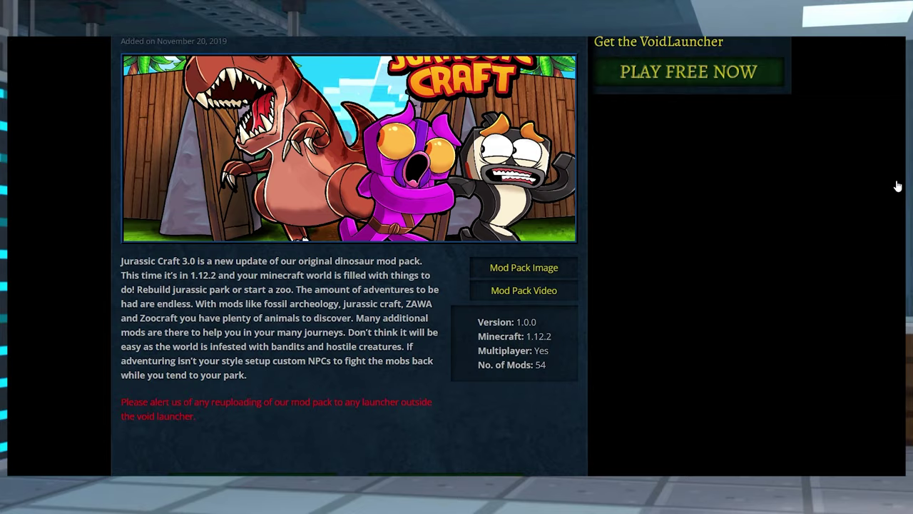
pyautogui.scroll(-2, 897, 186)
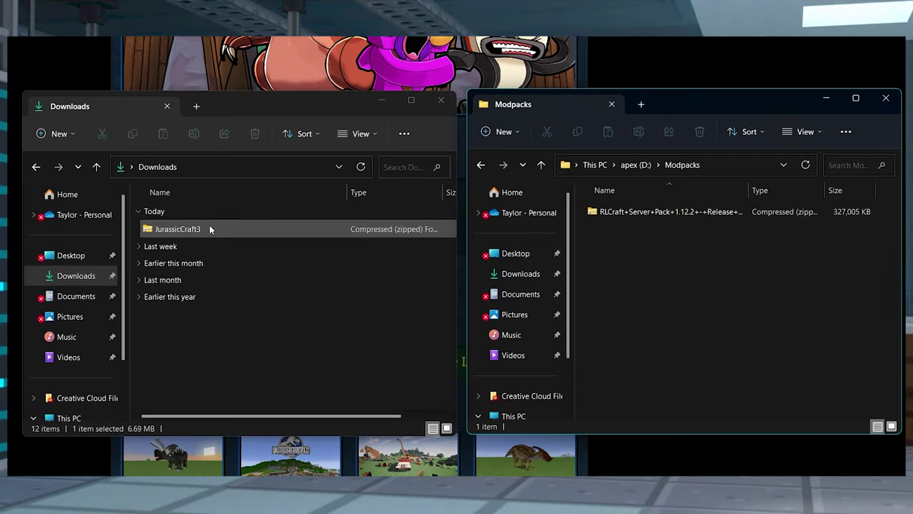
pyautogui.moveTo(214, 226); pyautogui.dragTo(653, 264)
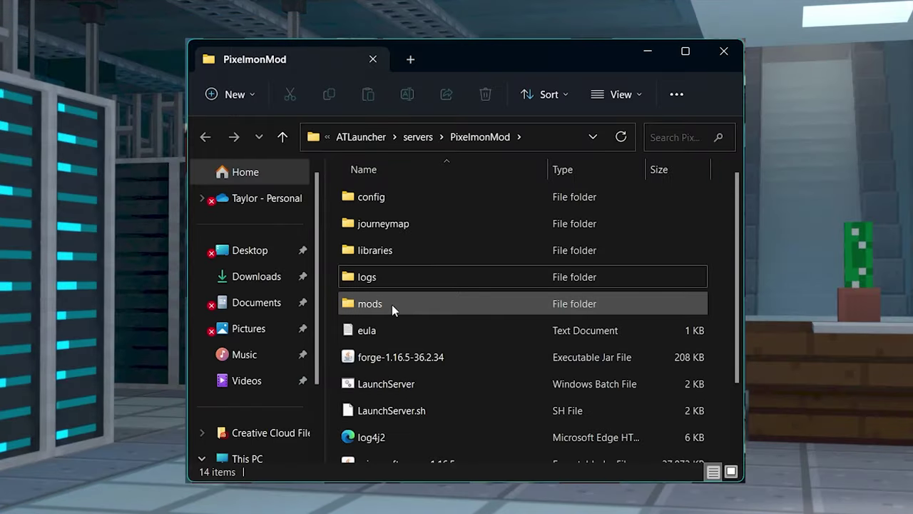
# Select the mods and config folders in the PixelmonMod server folder.
pyautogui.click(392, 305)
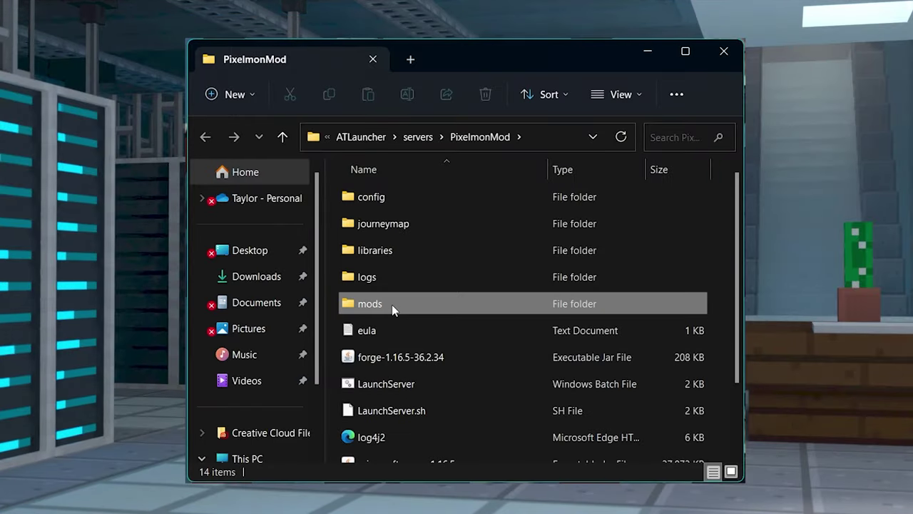
pyautogui.click(392, 305)
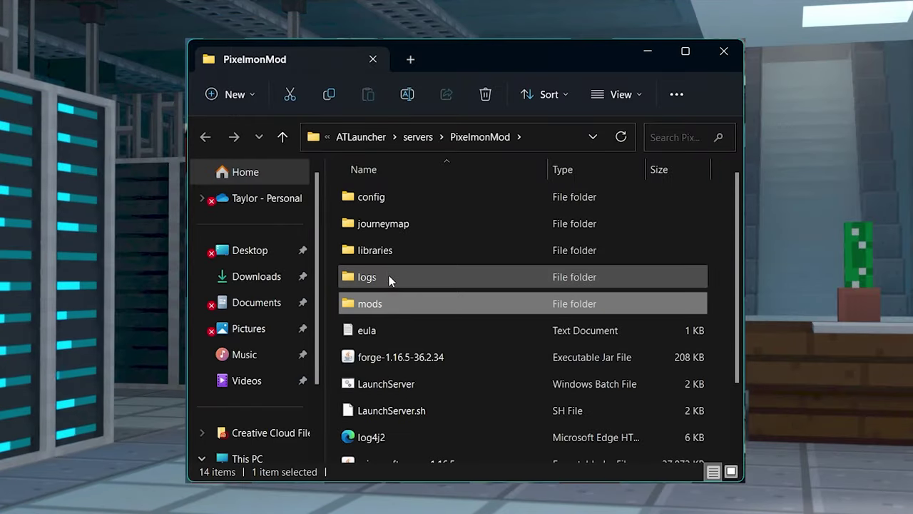
pyautogui.keyDown('ctrl'); pyautogui.click(389, 196); pyautogui.keyUp('ctrl')
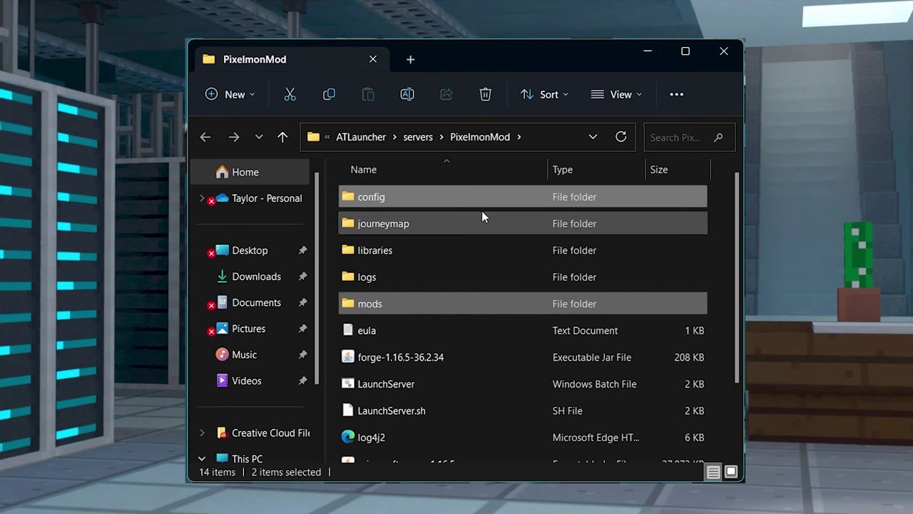
# Compress the selected config and mods folders into a ZIP file named pixelmon.
pyautogui.rightClick(403, 197)
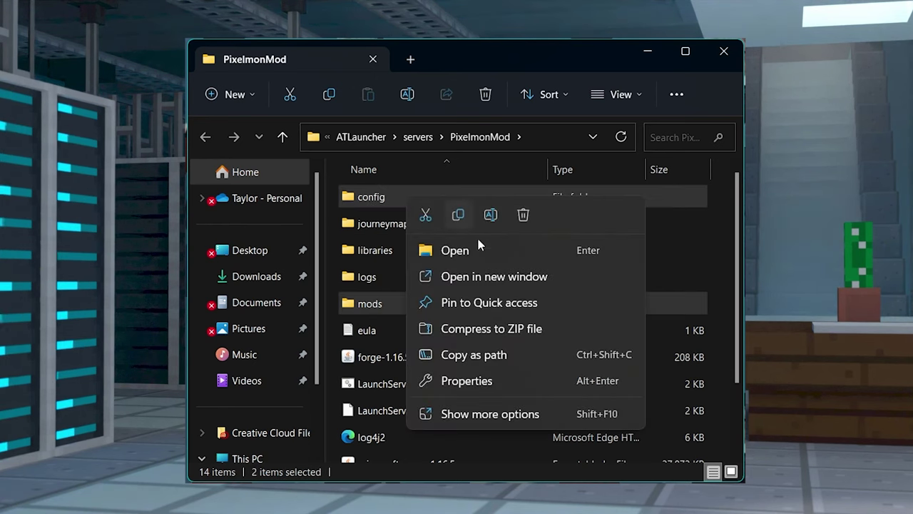
pyautogui.click(490, 329)
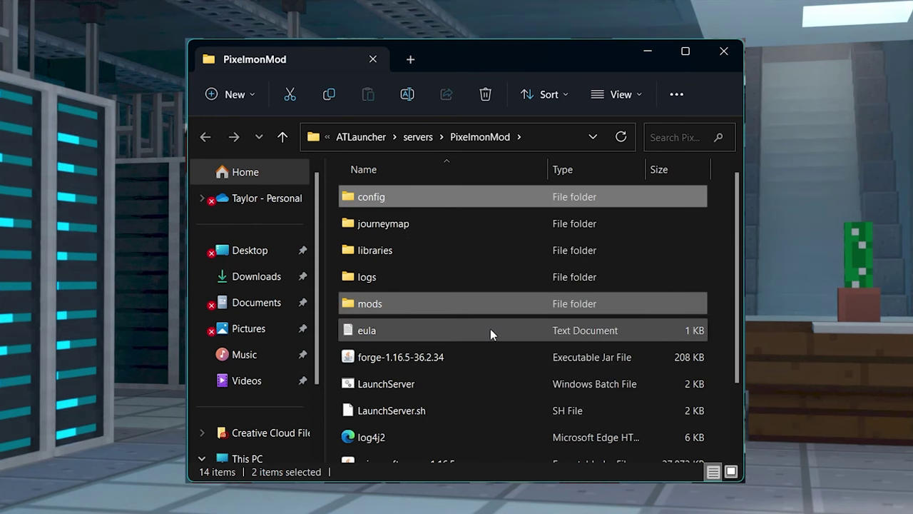
pyautogui.write('pixel')
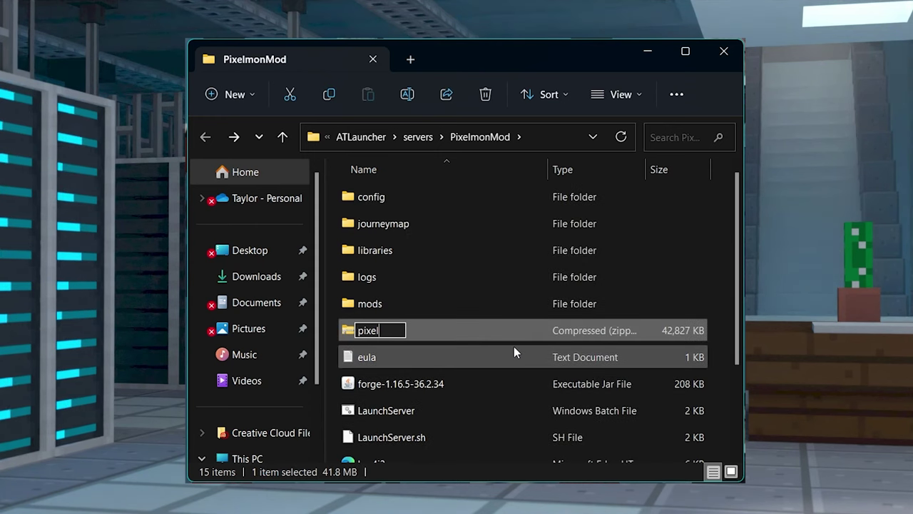
pyautogui.write('mon')
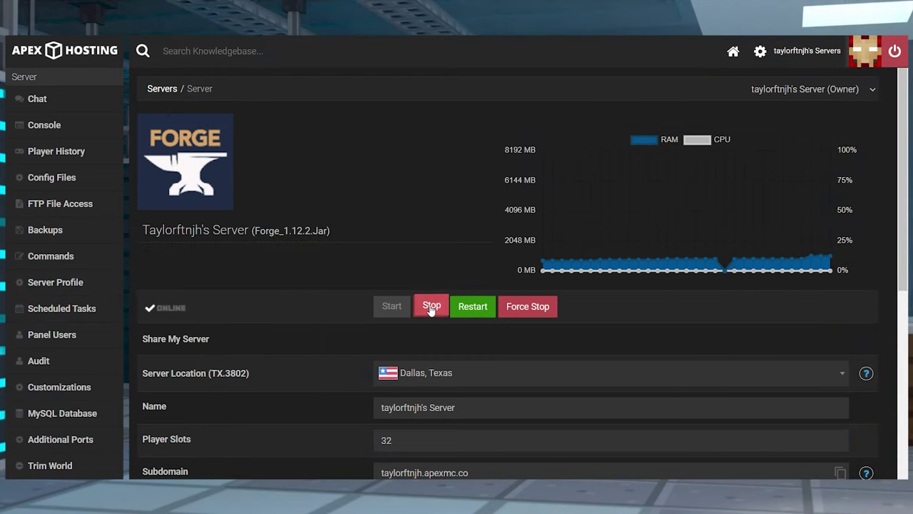
# In the Apex Hosting panel, stop the server and check its Game File version against the modpack.
pyautogui.click(432, 307)
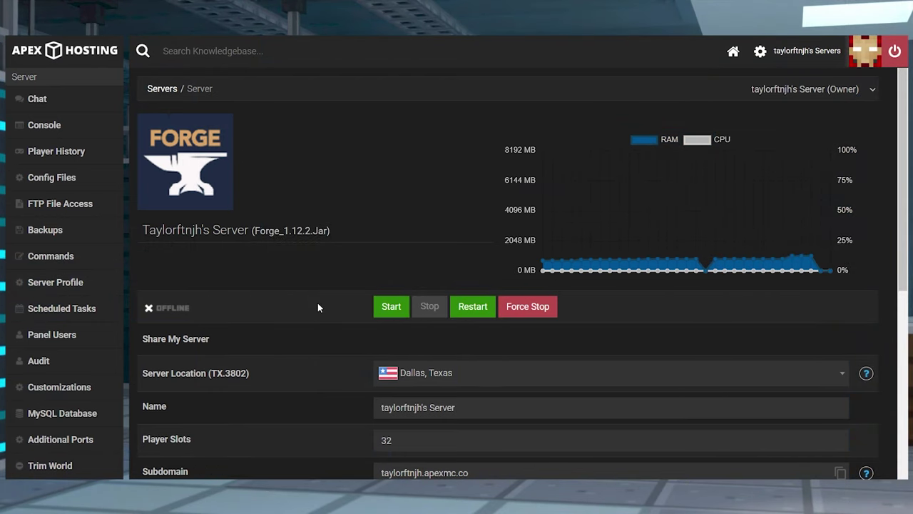
pyautogui.scroll(-5, 318, 303)
pyautogui.moveTo(151, 295); pyautogui.dragTo(143, 296)
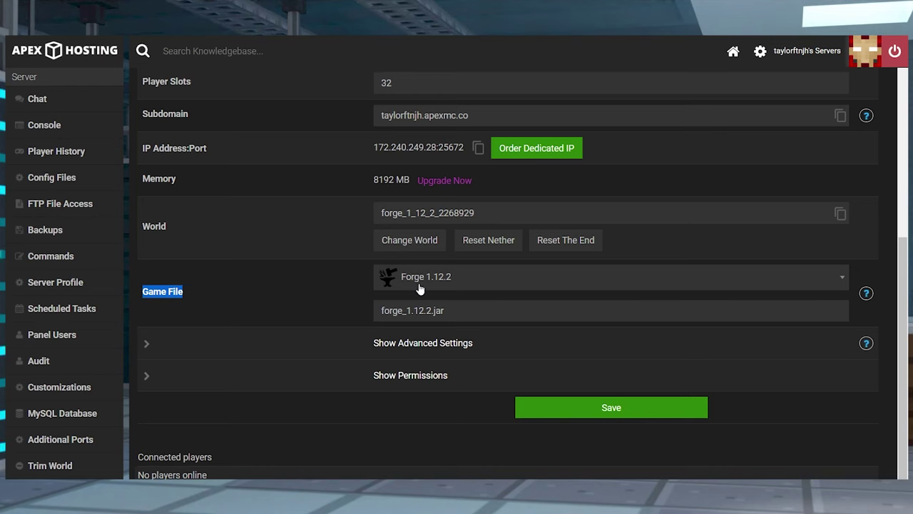
pyautogui.click(352, 281)
pyautogui.scroll(5, 299, 294)
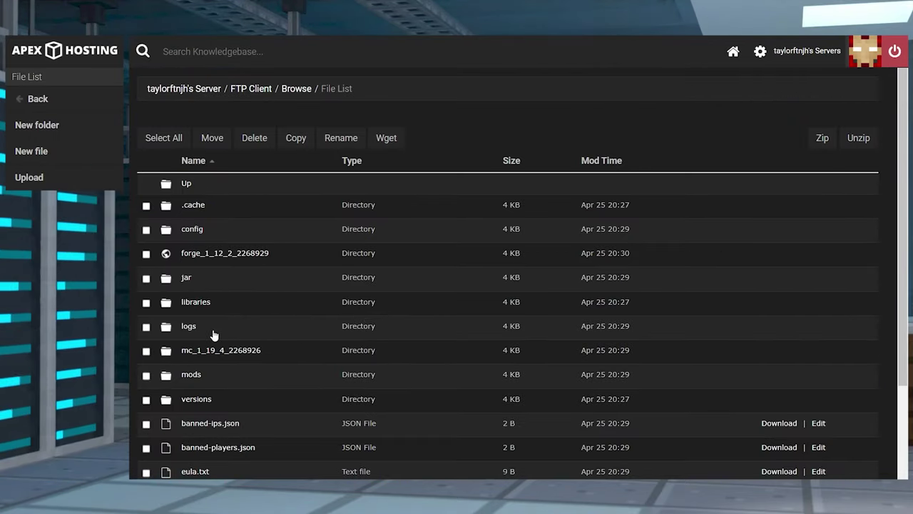
# Delete the existing mods and config folders from the server's FTP file list.
pyautogui.click(146, 376)
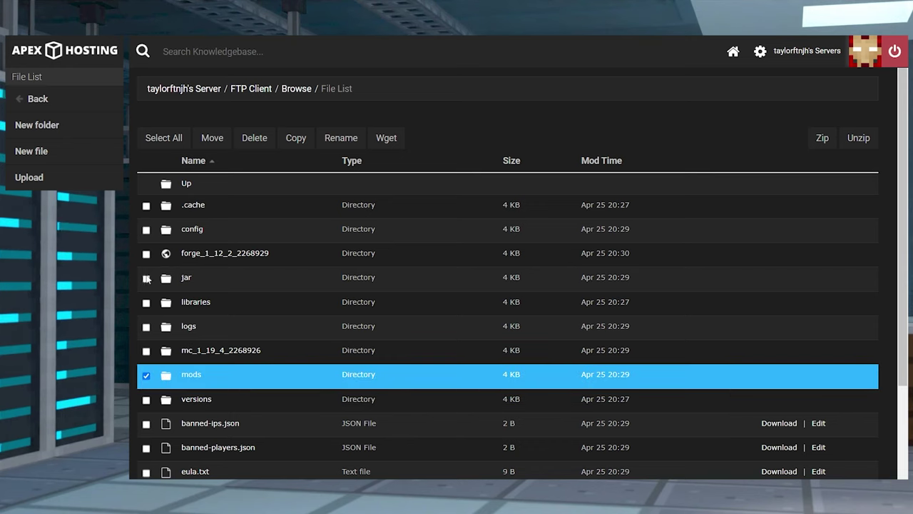
pyautogui.click(146, 231)
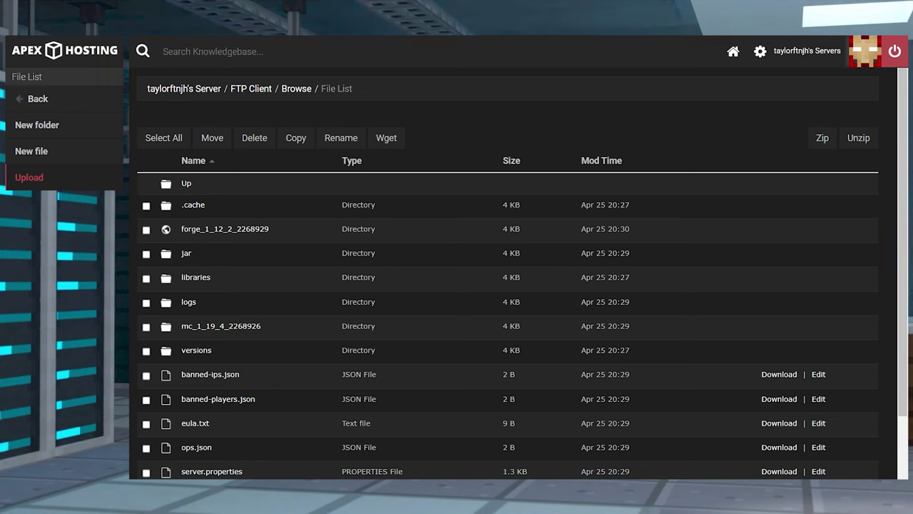
# Switch to FileZilla and open the profile_bmkng folder on the remote site.
pyautogui.hotkey('alt', 'Tab')
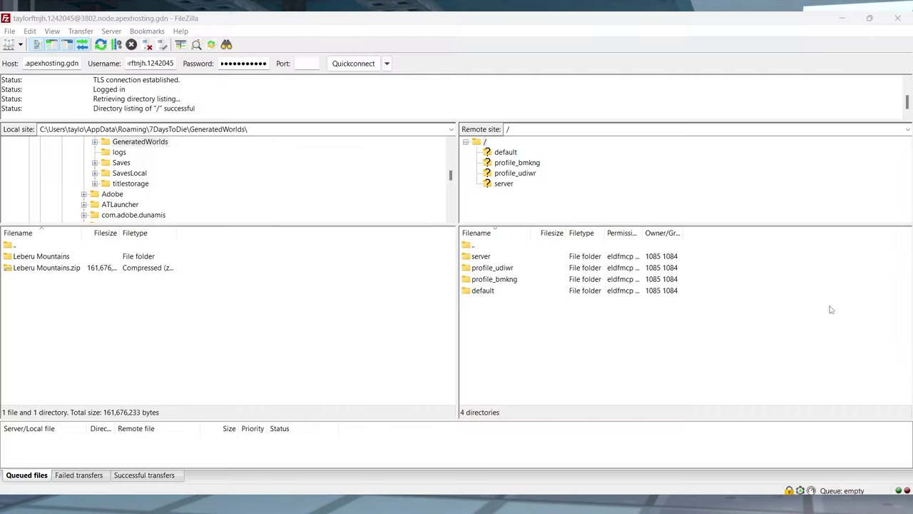
pyautogui.click(515, 281)
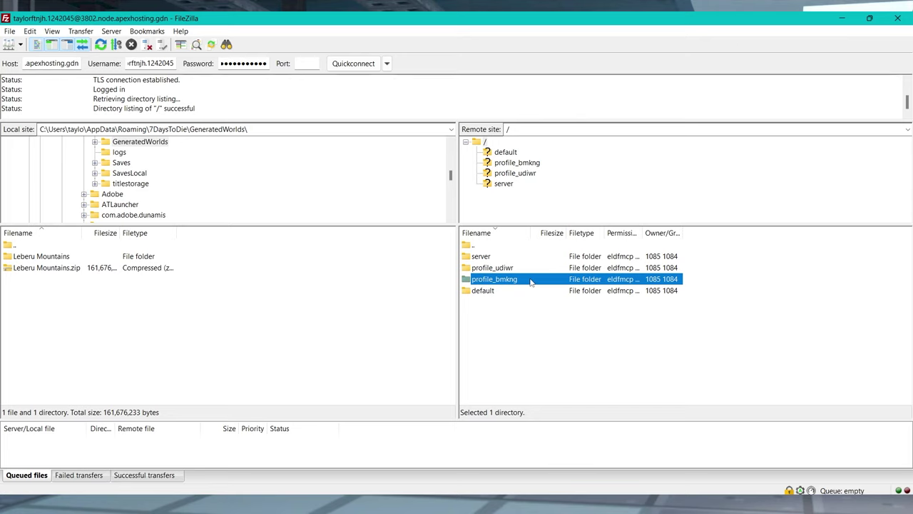
pyautogui.doubleClick(539, 281)
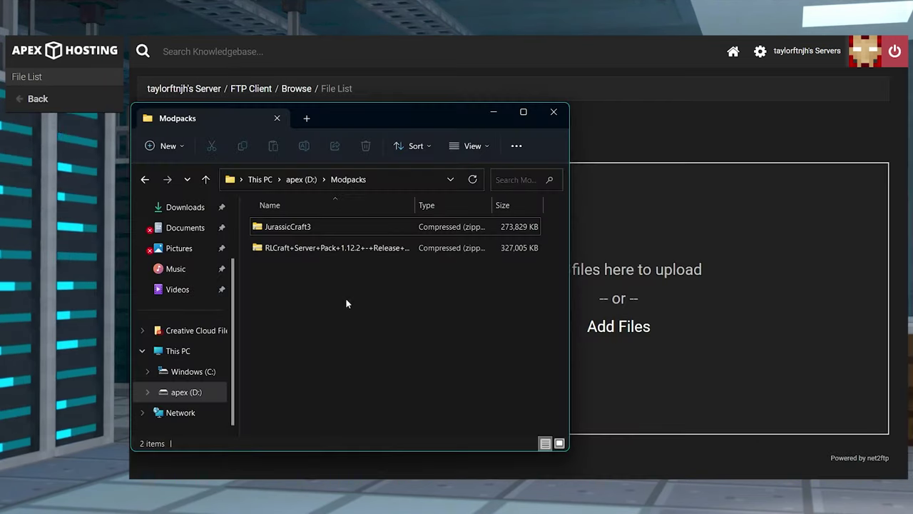
# Upload the RLCraft Server Pack 1.12.2 v2.9.2d zip from D:\Modpacks to /profile_bmkng through the web FTP client and return to the file list.
pyautogui.click(314, 249)
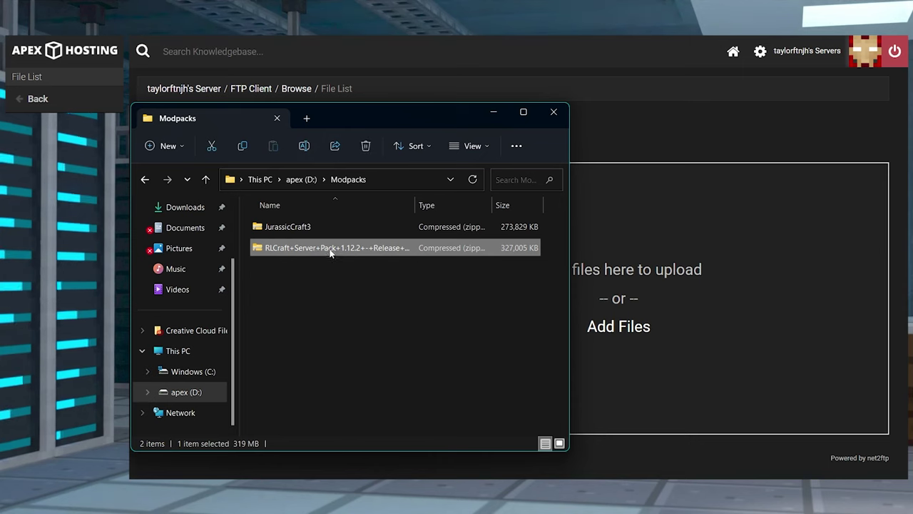
pyautogui.moveTo(331, 252); pyautogui.dragTo(664, 275)
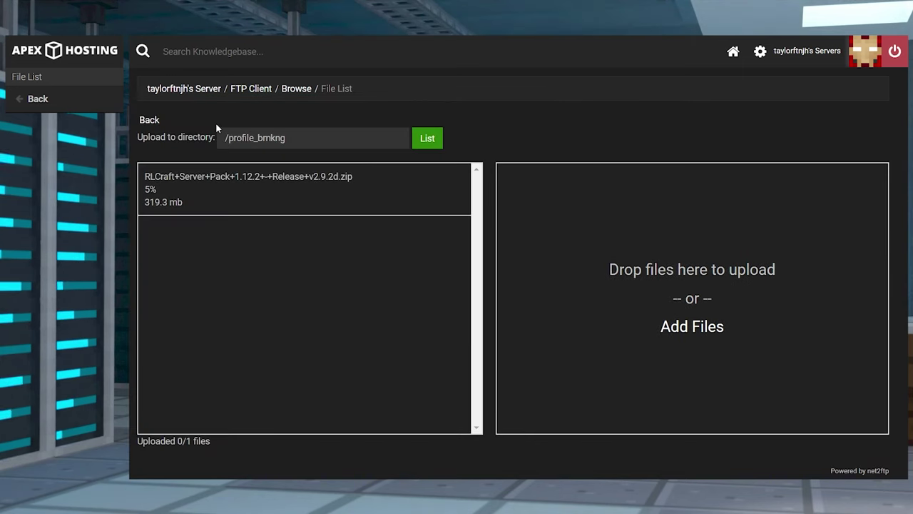
pyautogui.click(147, 121)
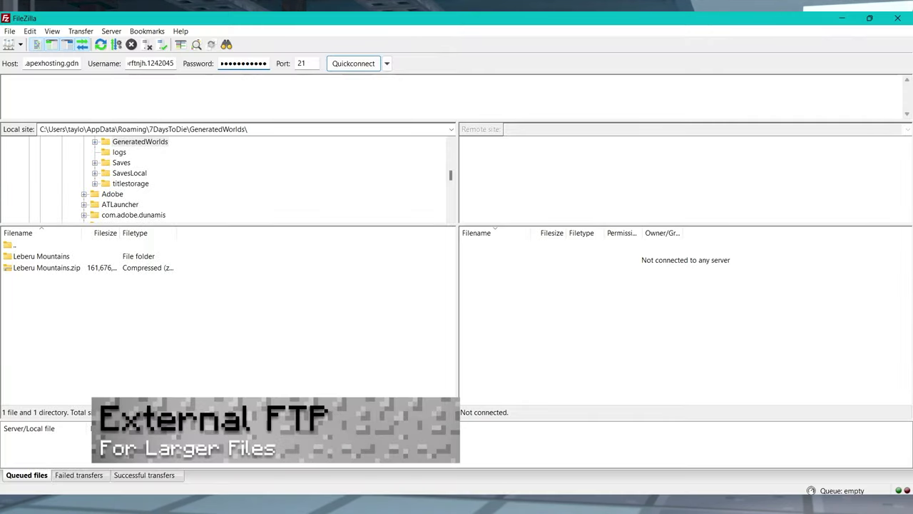
# Connect FileZilla to the server and transfer the RLCraft Server Pack zip from D:\Modpacks into the remote profile_bmkng folder.
pyautogui.click(353, 63)
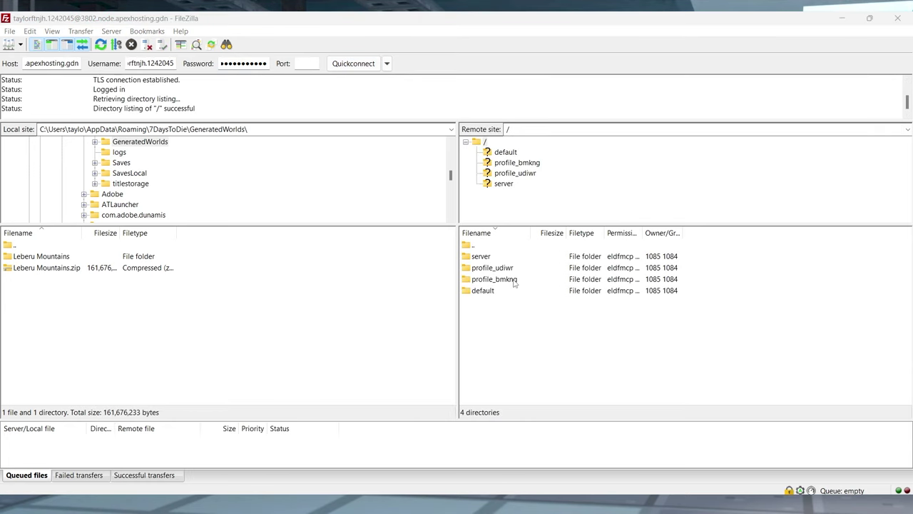
pyautogui.click(514, 282)
pyautogui.doubleClick(539, 280)
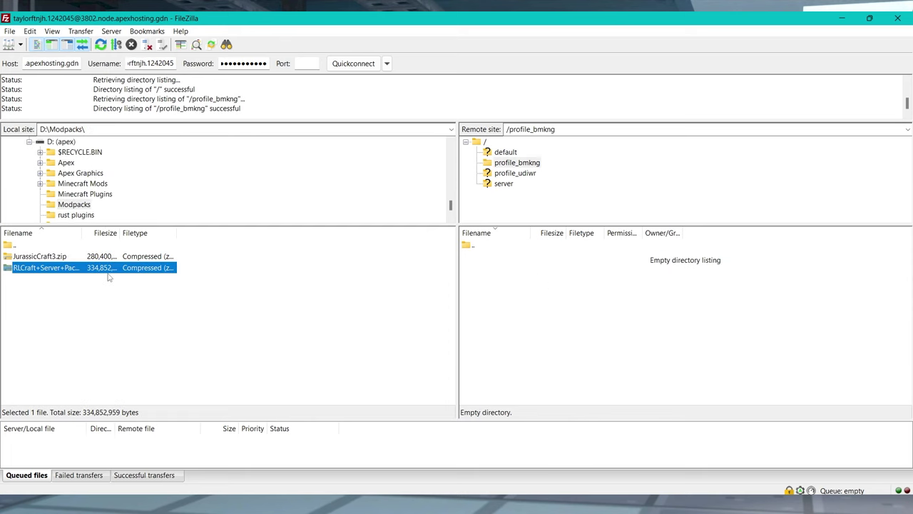
pyautogui.moveTo(93, 270); pyautogui.dragTo(67, 267)
pyautogui.moveTo(544, 289); pyautogui.dragTo(543, 288)
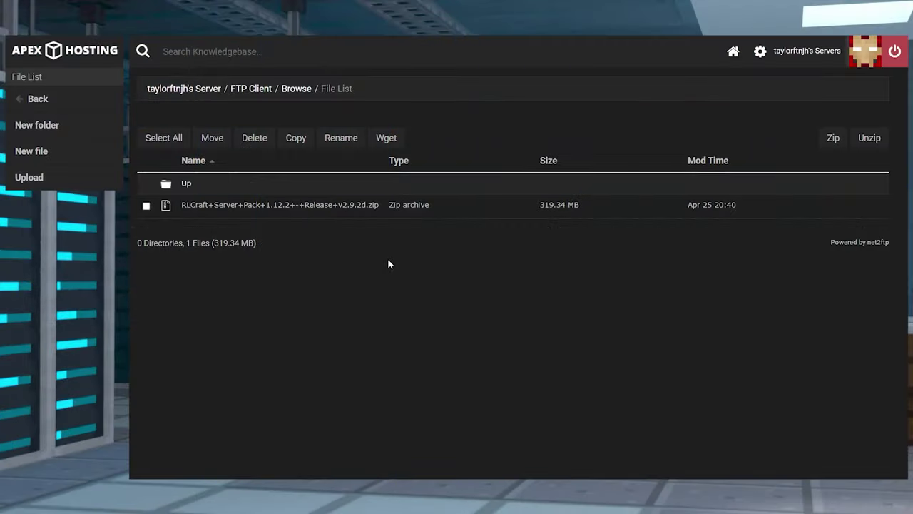
# Unzip the RLCraft Server Pack 1.12.2 v2.9.2d archive in the panel's FTP file list.
pyautogui.click(145, 206)
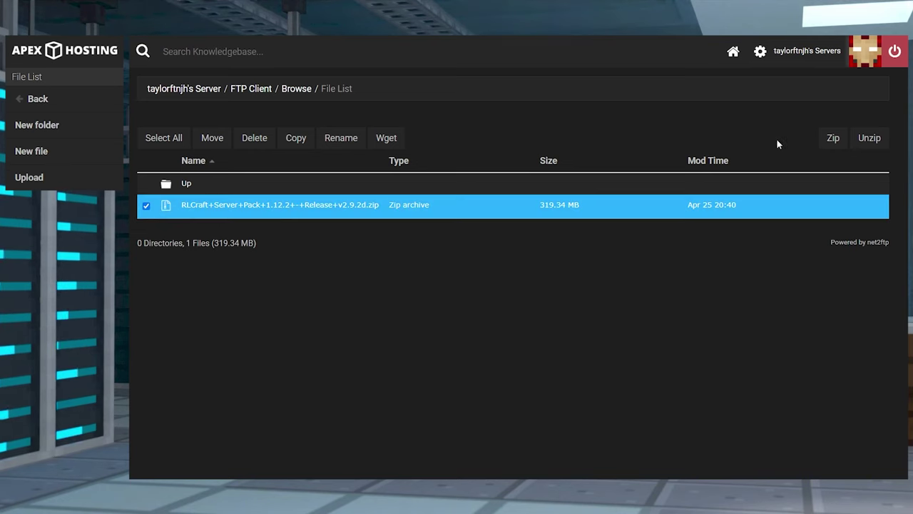
pyautogui.click(868, 138)
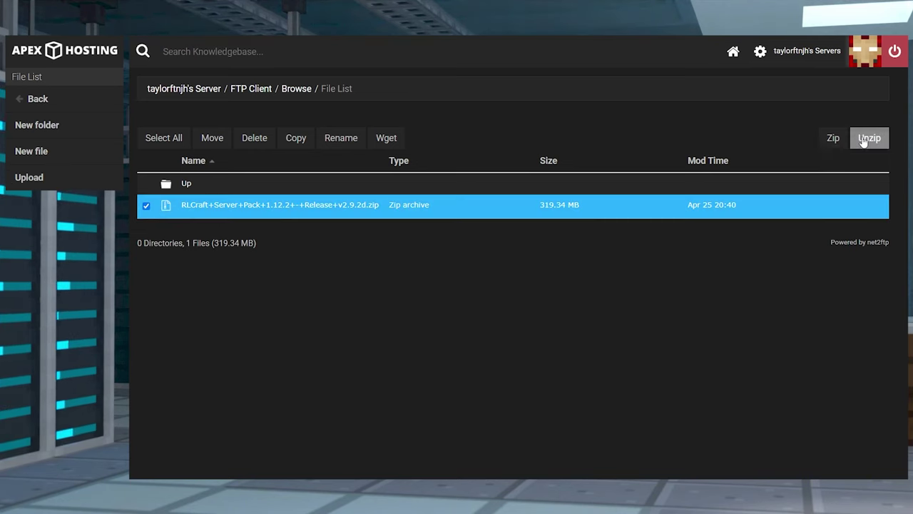
pyautogui.click(161, 304)
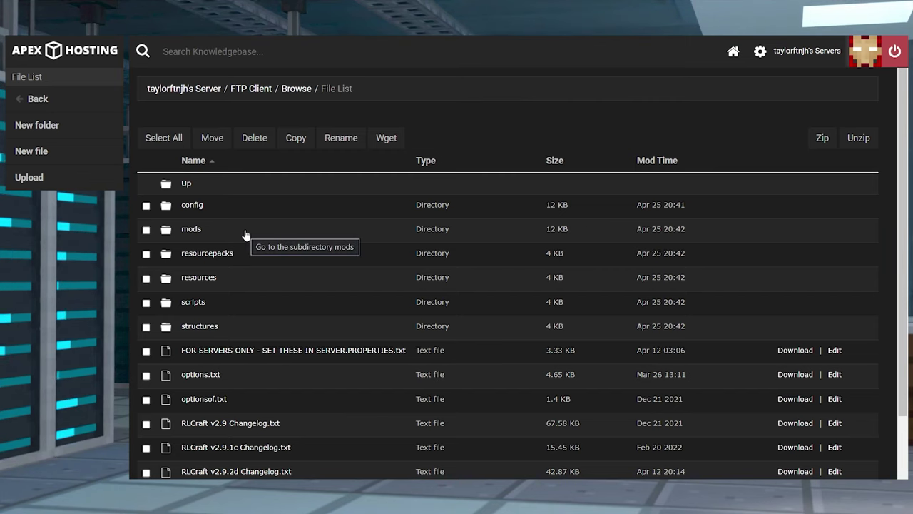
# Open the server.properties settings from the server's config files, review the Level type, and save while postponing the restart.
pyautogui.click(175, 90)
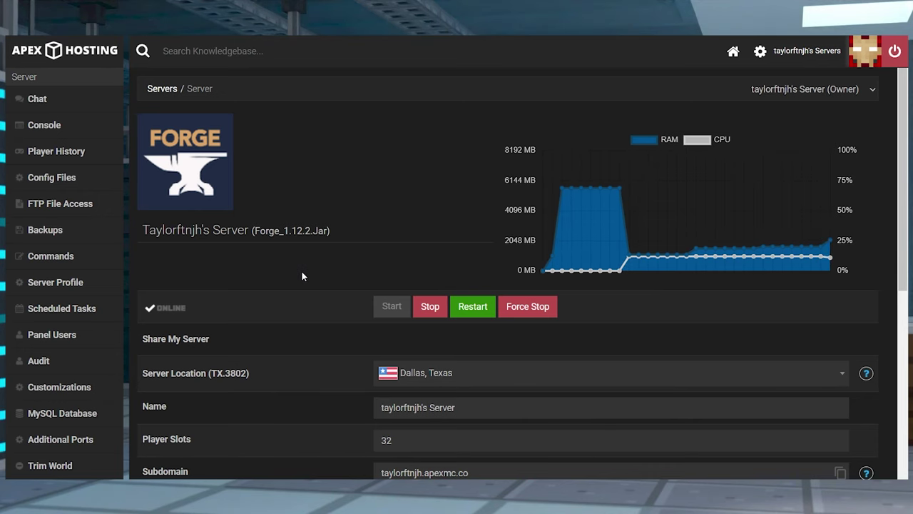
pyautogui.click(107, 184)
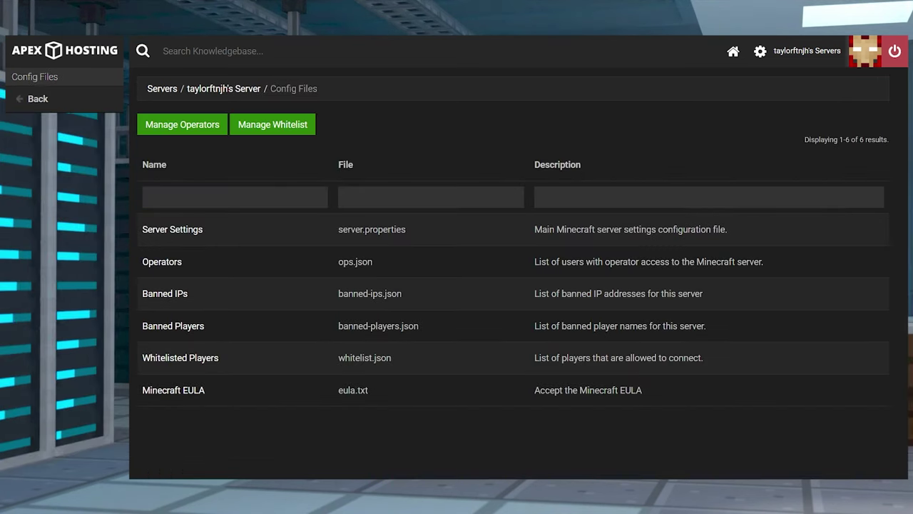
pyautogui.click(171, 234)
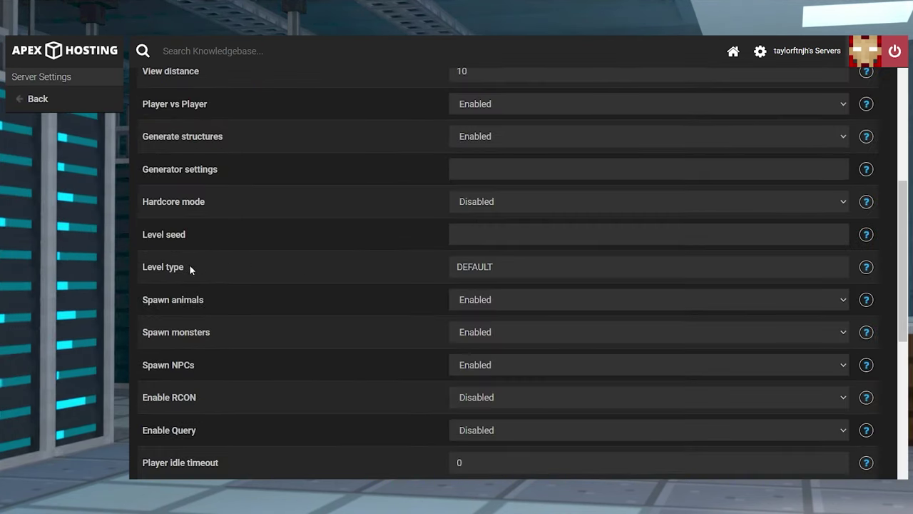
pyautogui.moveTo(187, 266); pyautogui.dragTo(144, 277)
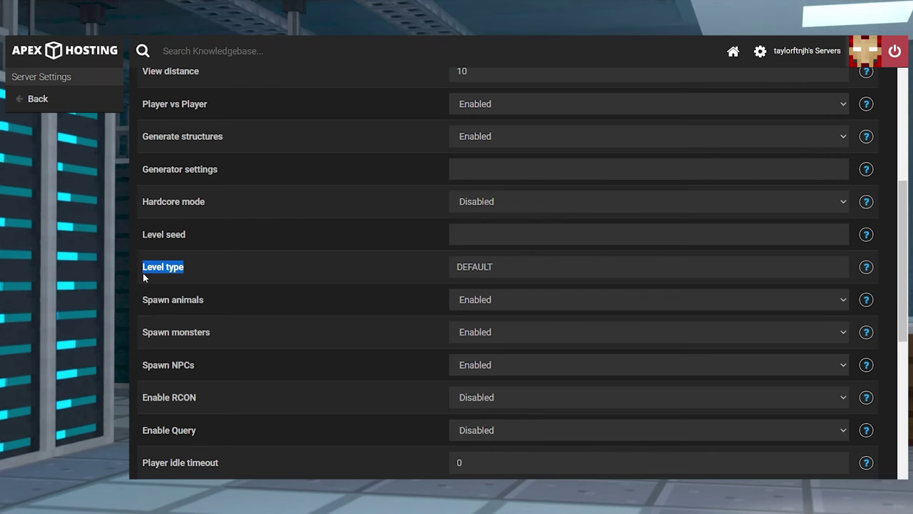
pyautogui.scroll(-10, 428, 357)
pyautogui.click(648, 454)
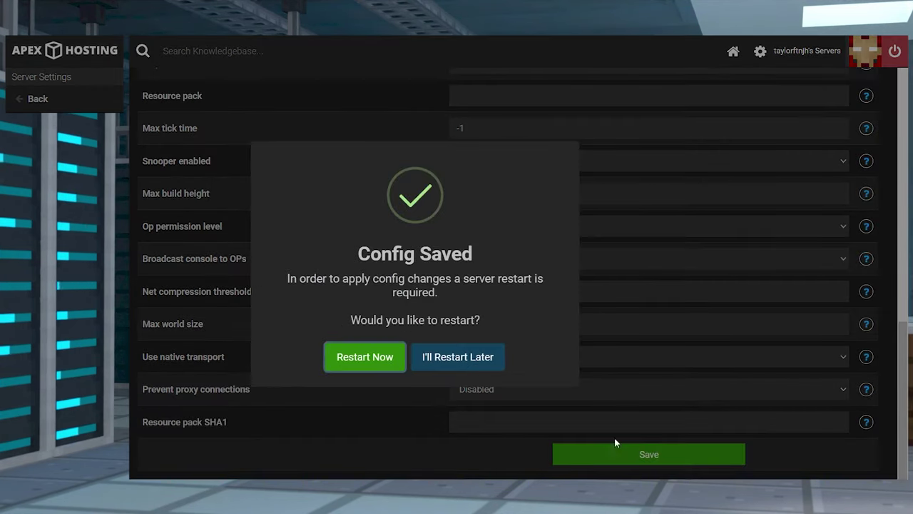
pyautogui.click(454, 361)
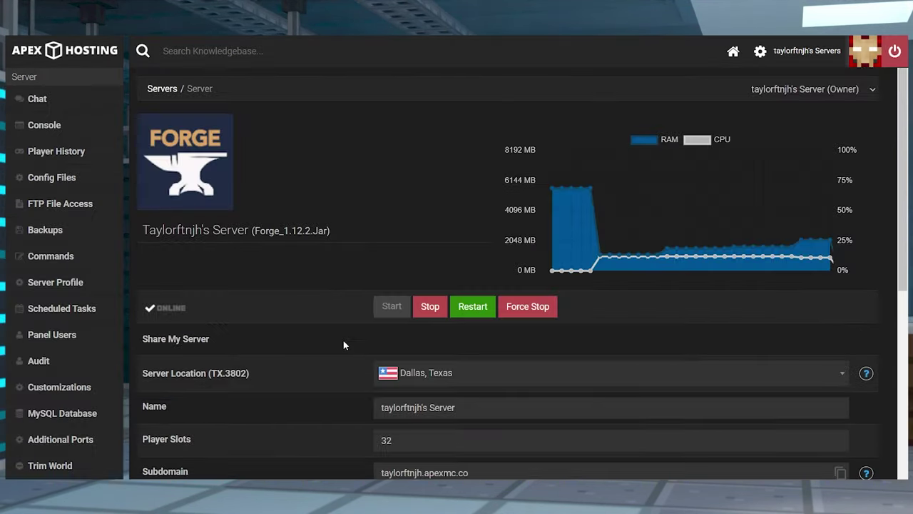
# Change the server's world to a new one named "my world".
pyautogui.scroll(-5, 343, 341)
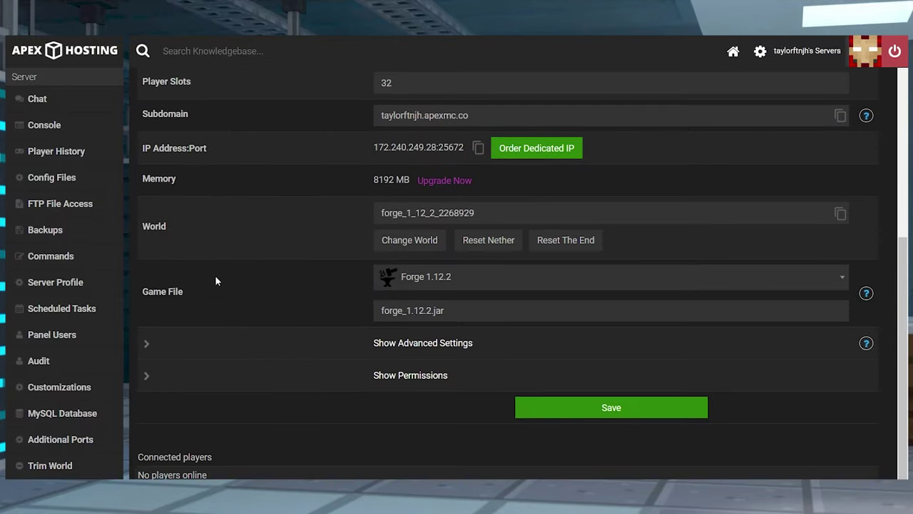
pyautogui.click(419, 245)
pyautogui.write('my world')
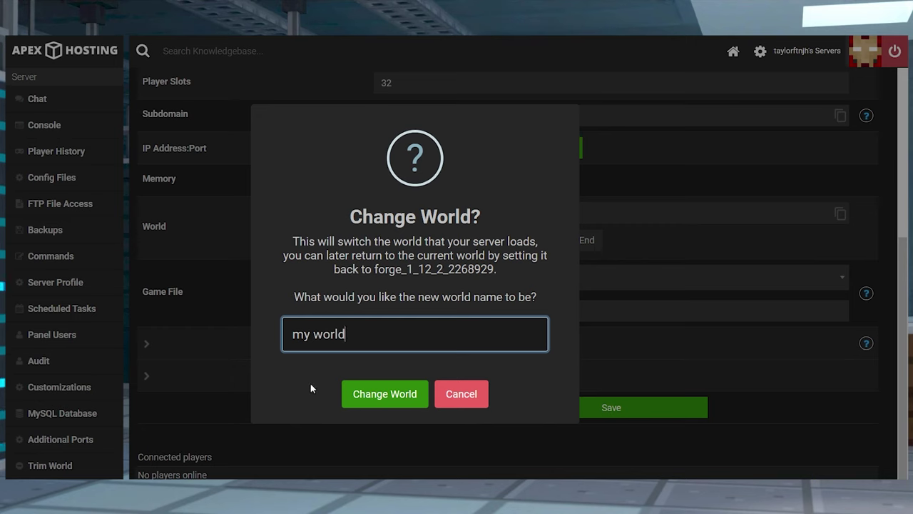
pyautogui.click(370, 397)
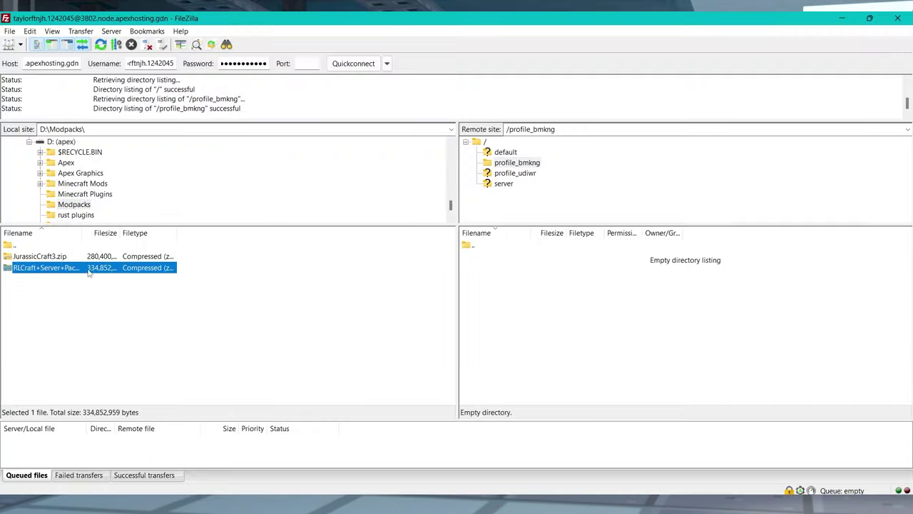
# Switch to FileZilla and upload the RLCraft Server Pack zip from the local Modpacks folder to the empty profile_bmkng directory.
pyautogui.moveTo(88, 270); pyautogui.dragTo(265, 271)
pyautogui.moveTo(546, 292); pyautogui.dragTo(544, 289)
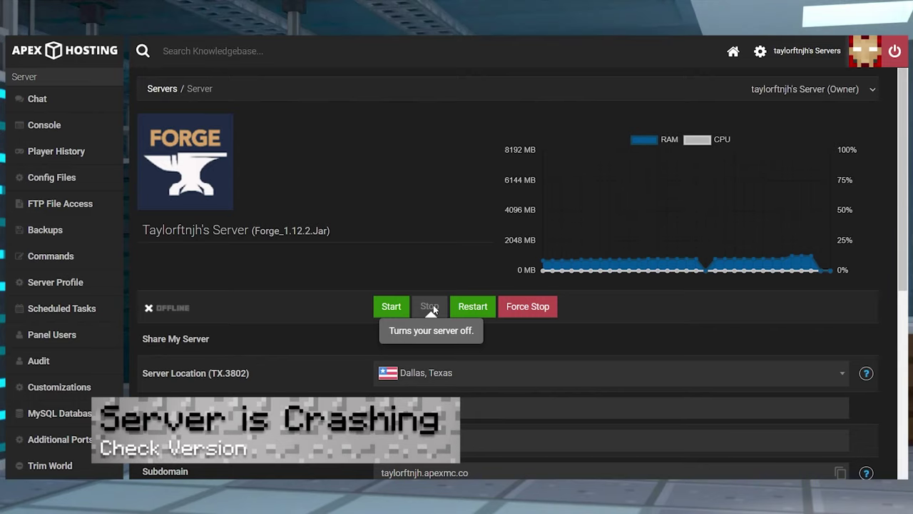
pyautogui.scroll(-5, 318, 303)
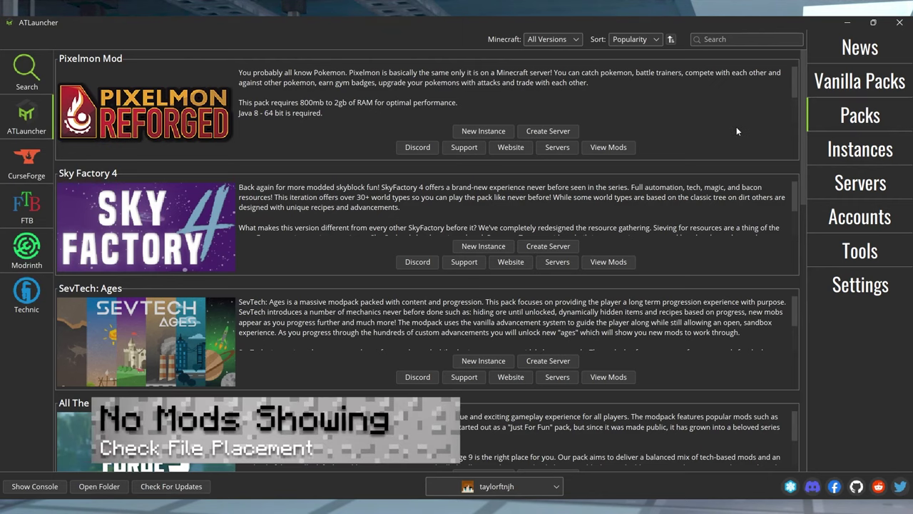
# In ATLauncher, install a Pixelmon Mod server with version Pixelmon-1.16.5-9.1.3.
pyautogui.click(568, 133)
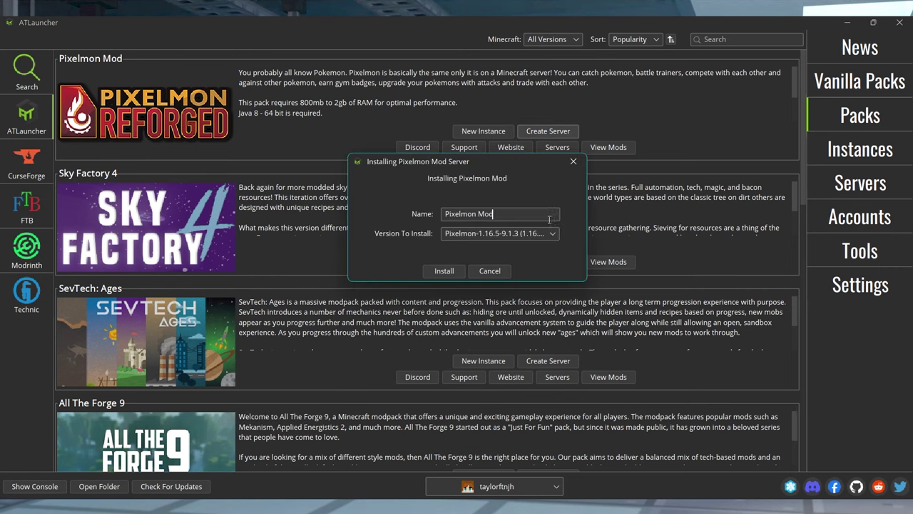
pyautogui.click(461, 271)
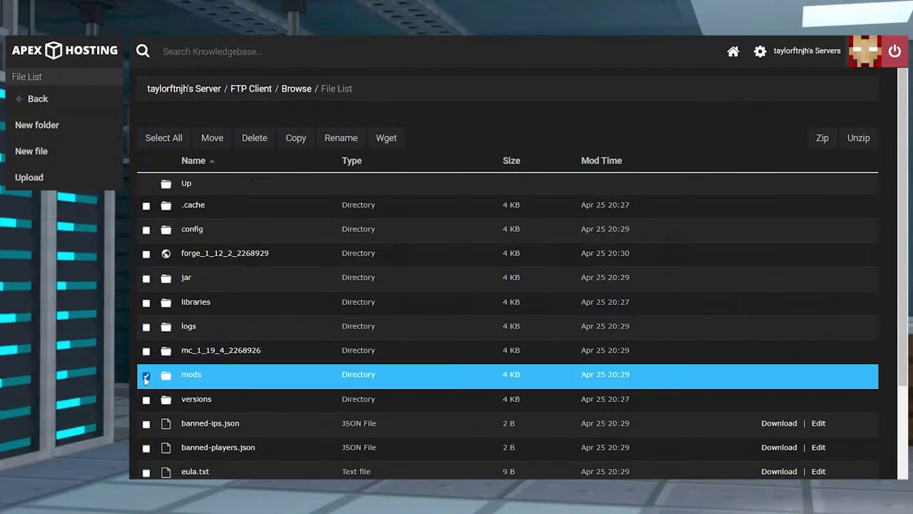
# Select the config folder together with mods in the server's FTP file list.
pyautogui.click(145, 231)
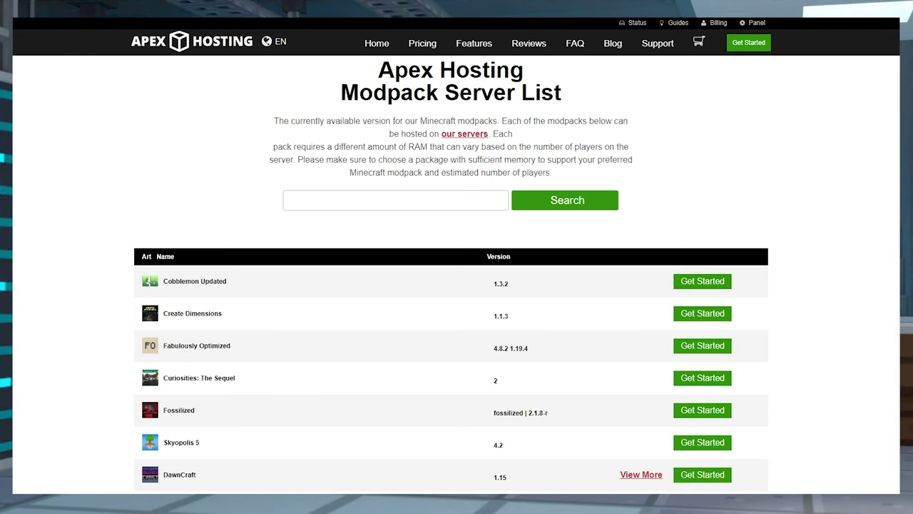
# Browse the Apex Hosting Modpack Server List for the available modpacks and their versions.
pyautogui.scroll(-5, 456, 286)
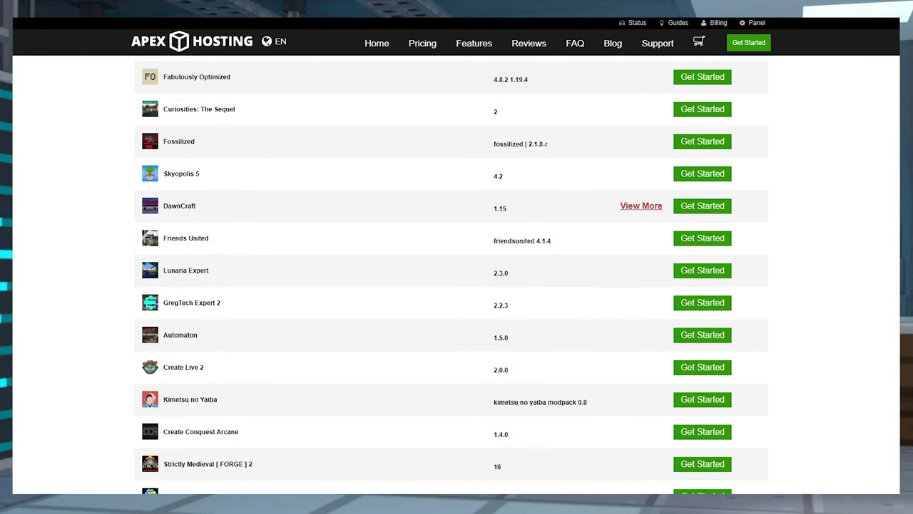
pyautogui.scroll(-4, 457, 285)
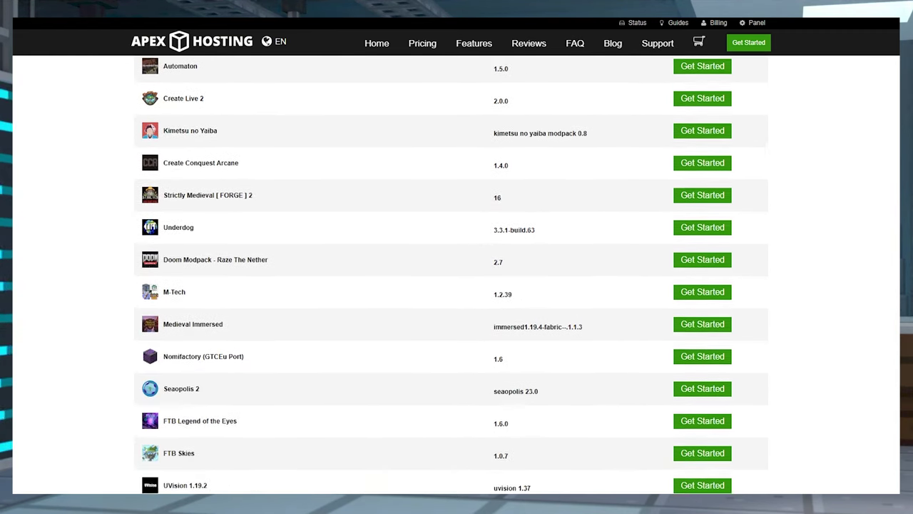
pyautogui.scroll(-5, 457, 286)
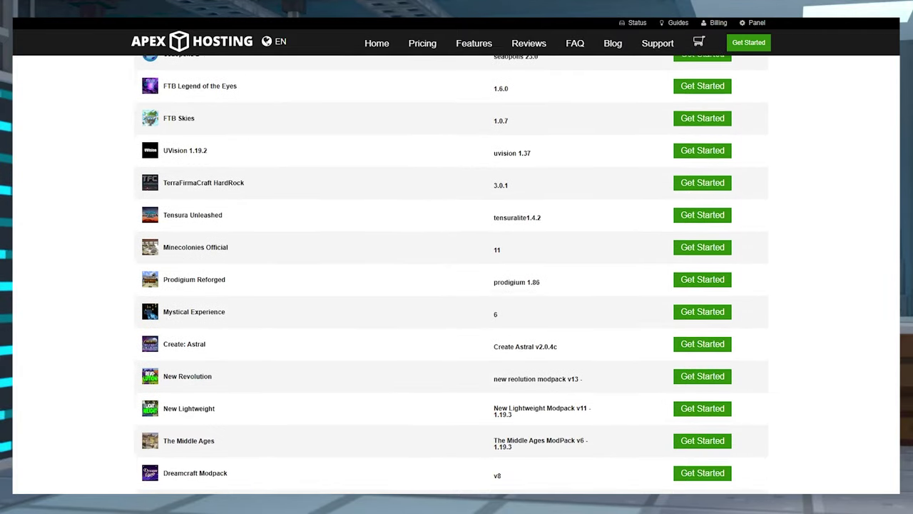
pyautogui.scroll(-4, 457, 285)
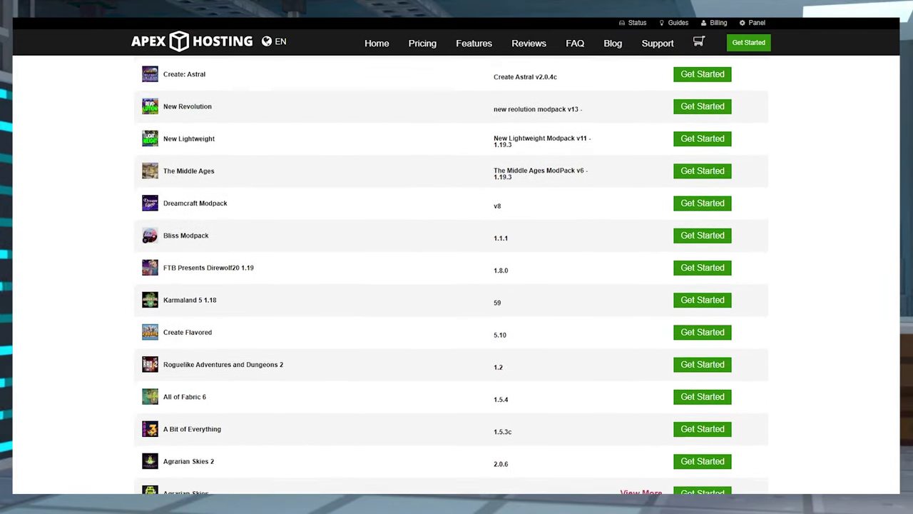
pyautogui.scroll(-5, 456, 286)
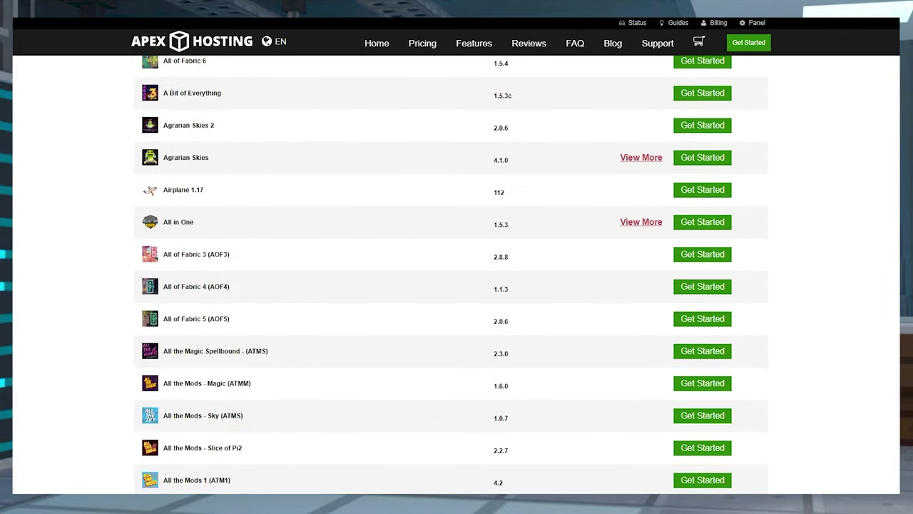